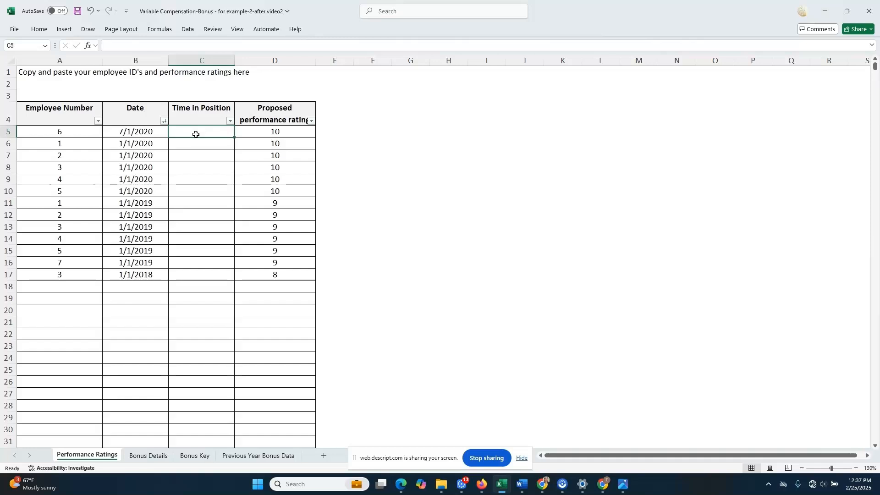
Review the Performance Ratings column headers and look through the Bonus Details, Bonus Key and Previous Year Bonus Data sheets
click(146, 111)
click(204, 111)
click(217, 132)
drag(206, 118, 210, 143)
click(197, 116)
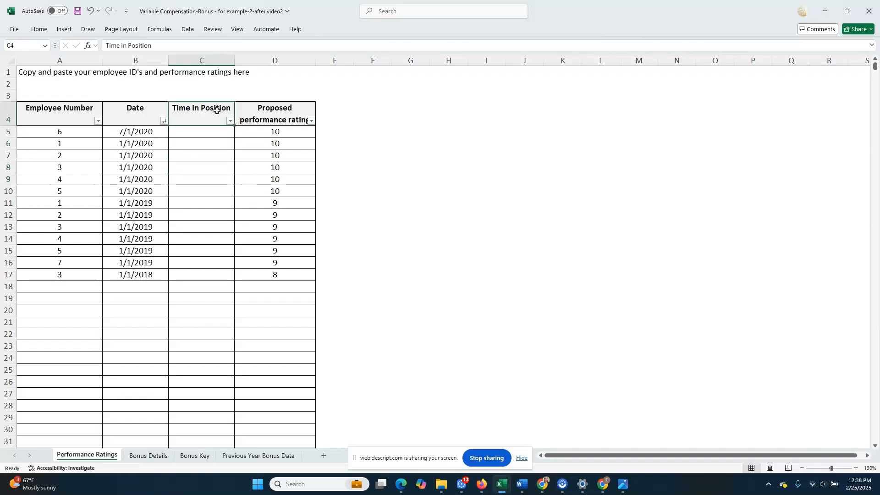
click(290, 110)
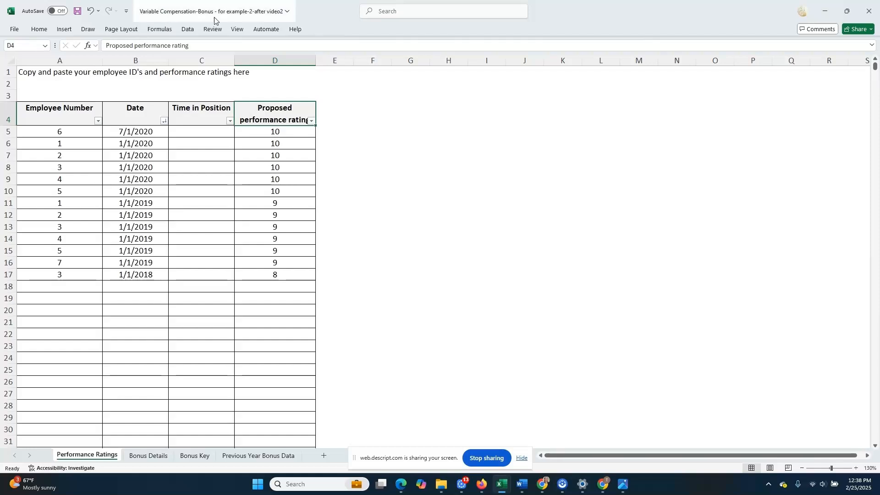
click(160, 456)
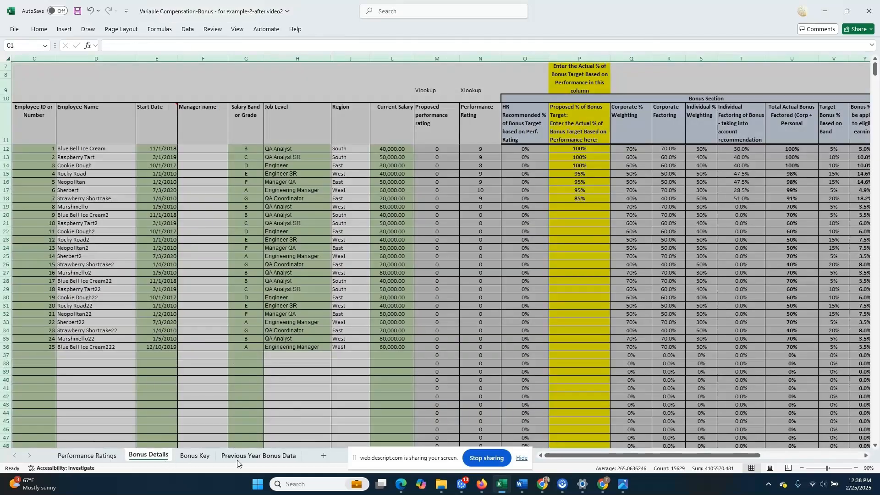
click(195, 456)
click(258, 456)
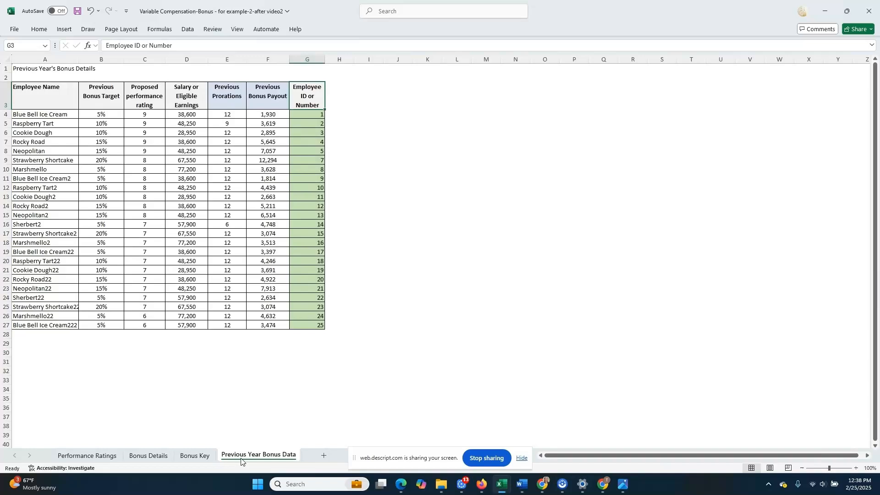
click(88, 456)
Rename the Date column header in B4 to "Date in Position"
click(187, 132)
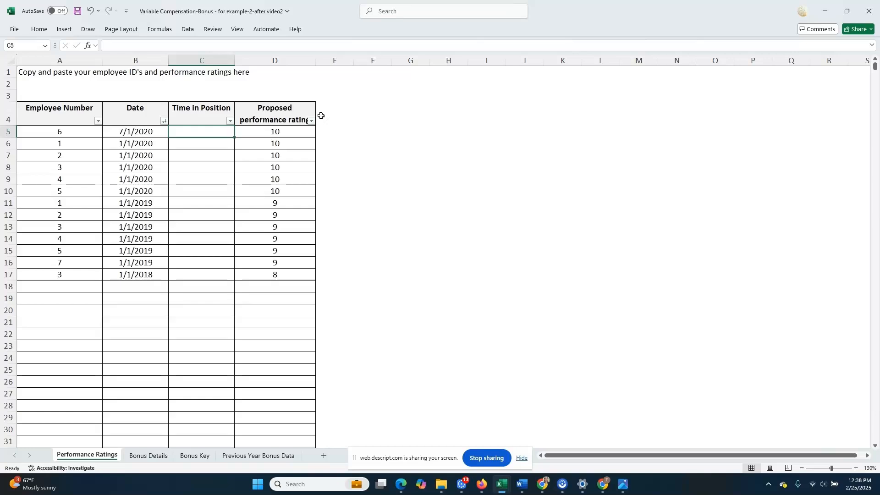
click(134, 133)
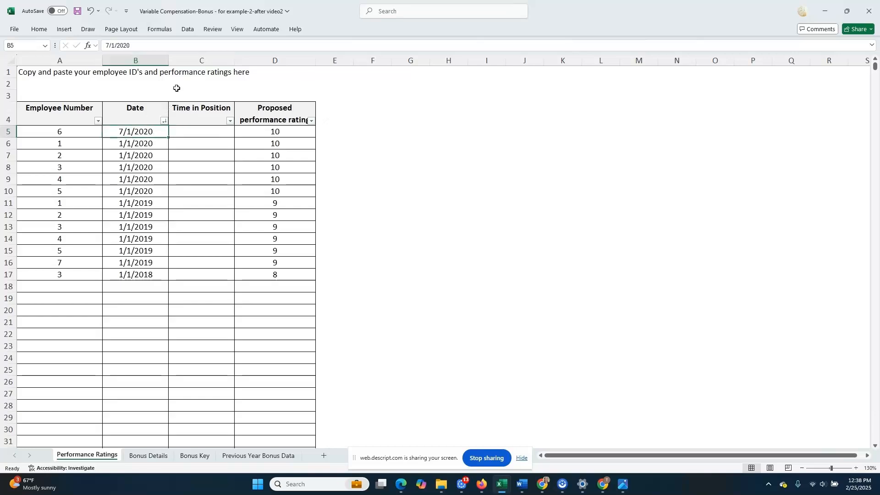
click(157, 115)
double_click(152, 108)
text(in Positio)
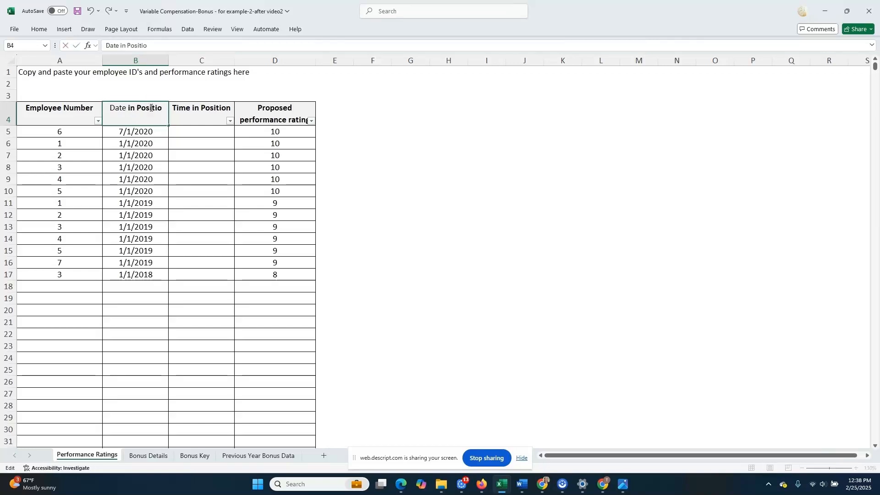
text(n)
key(Return)
Enter today's date in cell C2, above the Time in Position header, with the formula =TODAY()
click(193, 118)
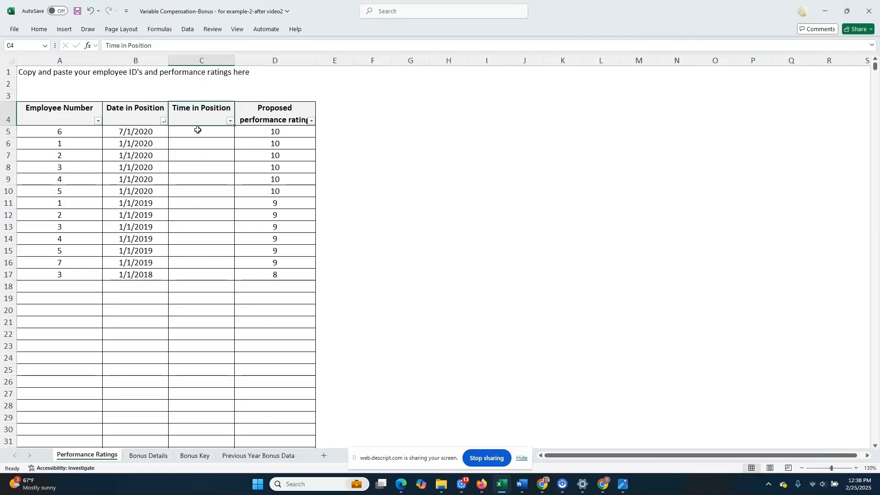
click(153, 133)
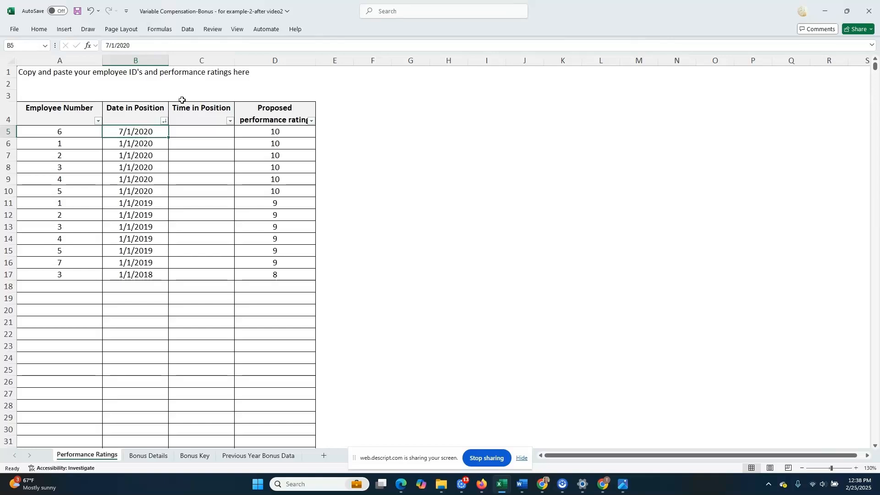
click(200, 85)
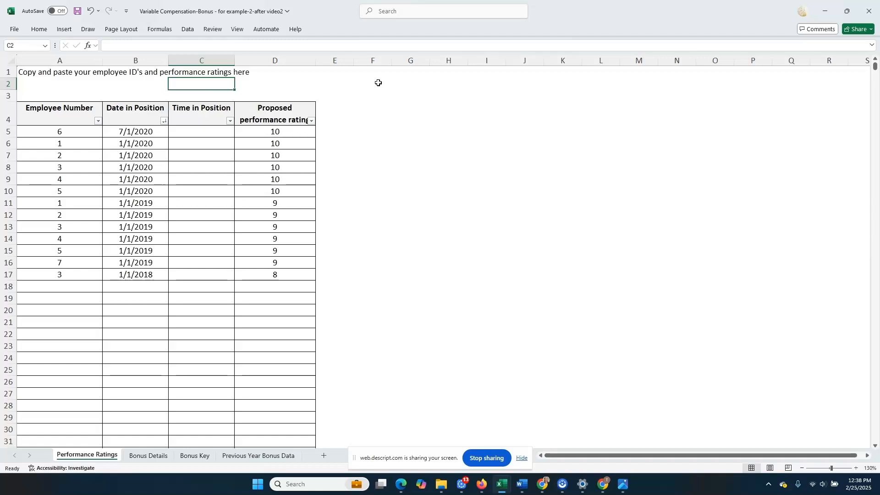
text(=today)
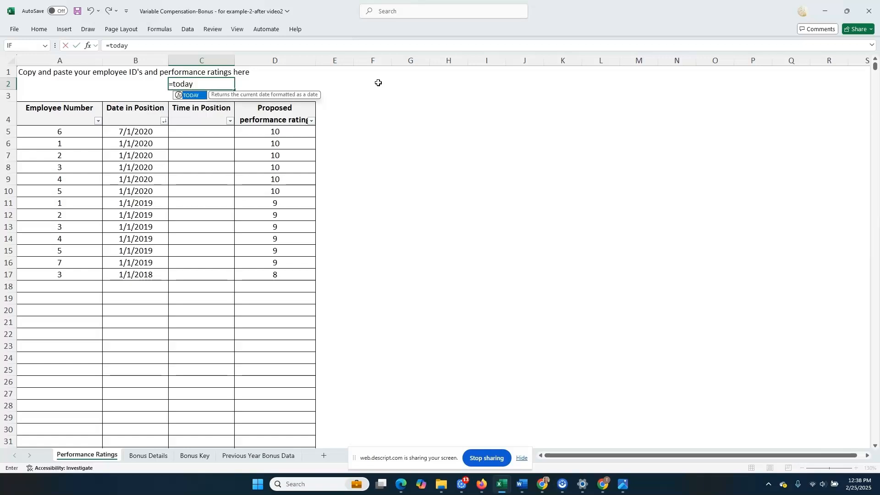
text(())
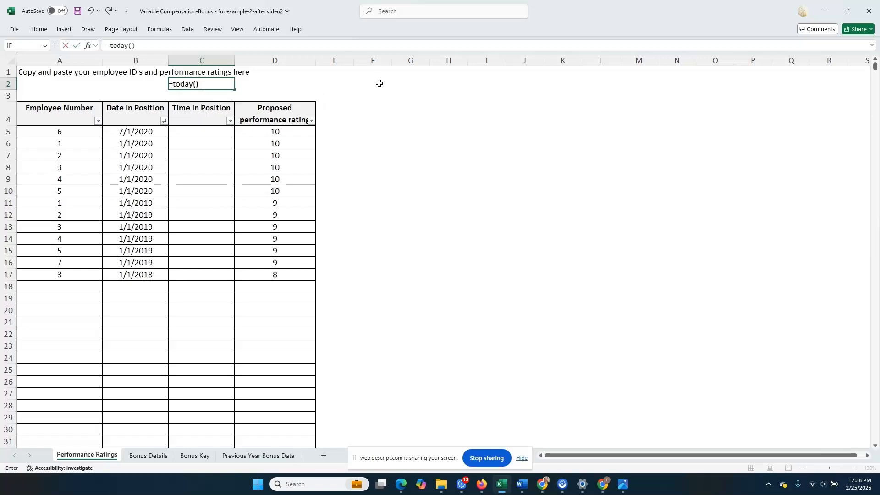
key(Return)
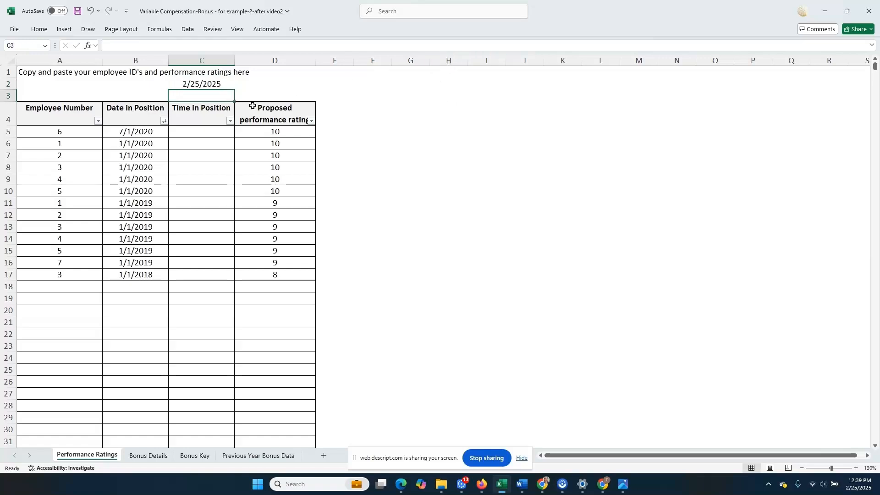
Enter =DATEDIF(B5,C2,"Y") in C5 to calculate the first employee's time in position in full years
key(Down)
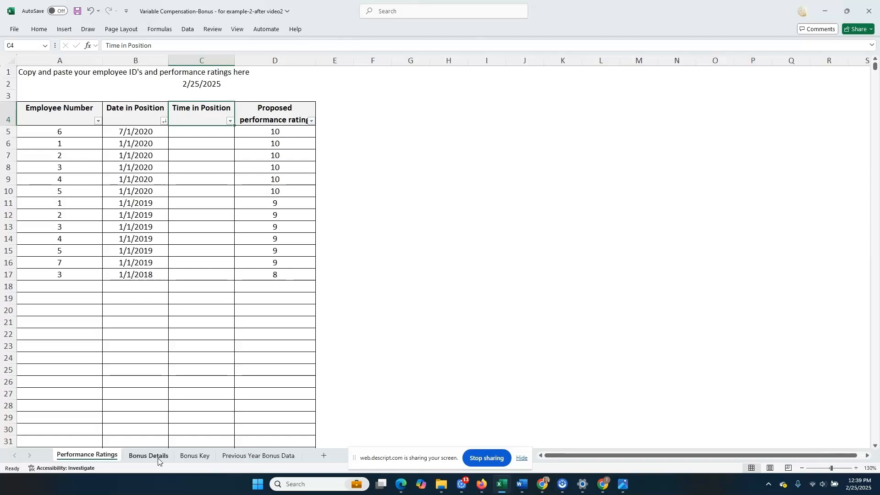
click(191, 135)
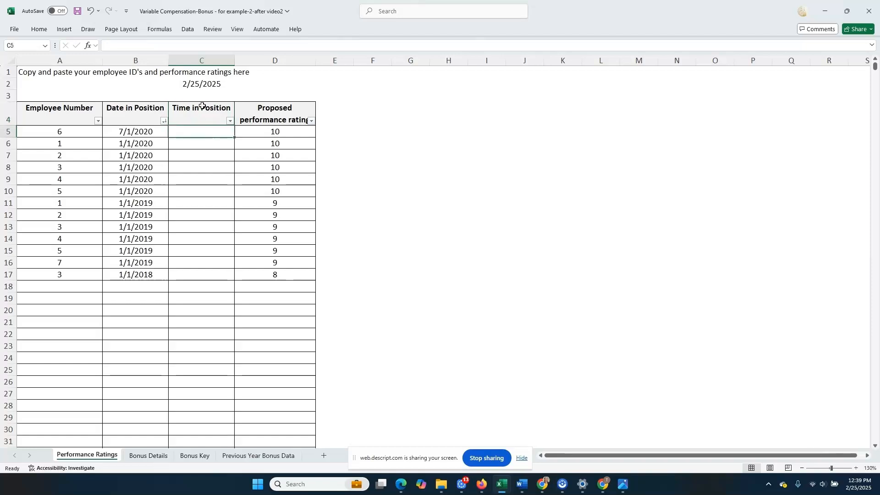
text(=)
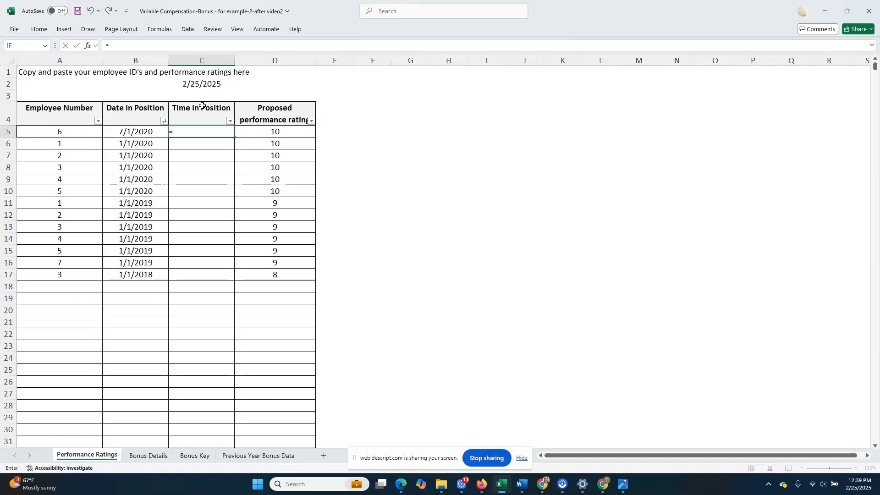
text(datedif)
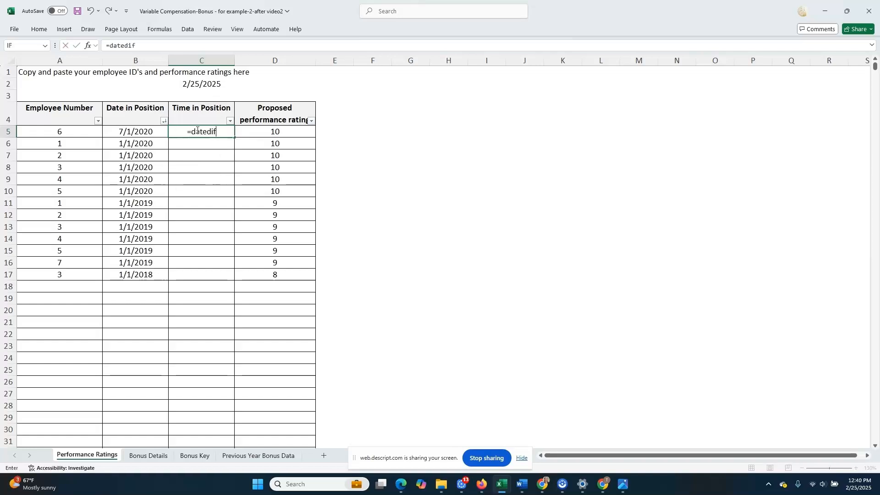
text(()
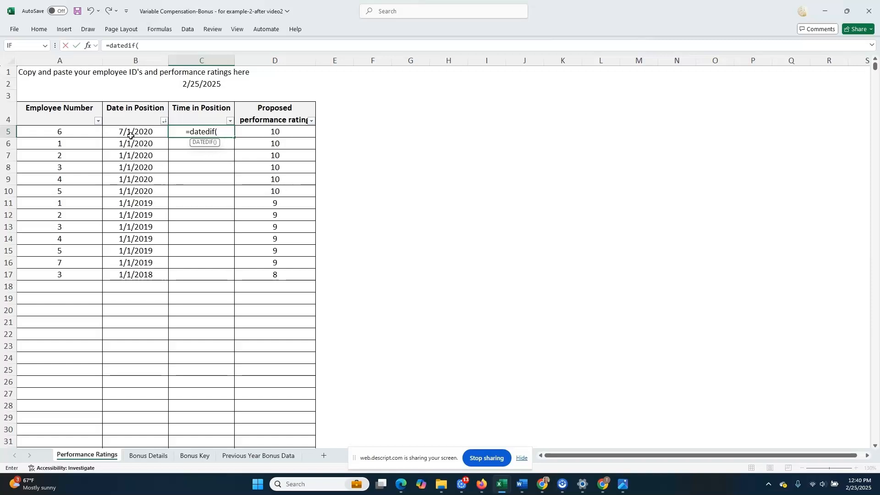
click(143, 131)
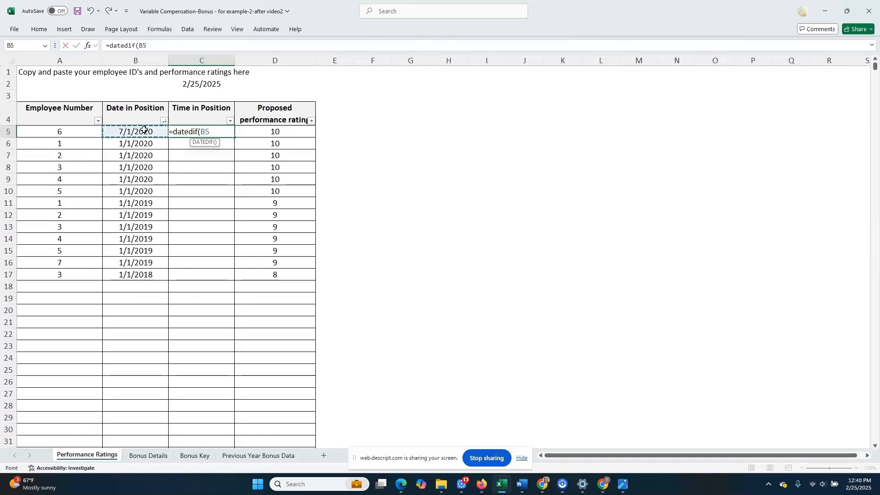
text(,)
click(212, 85)
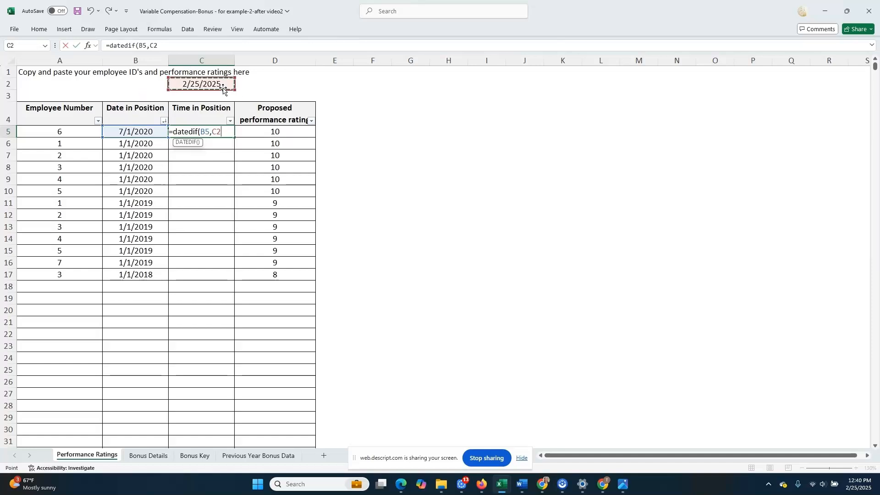
text(,)
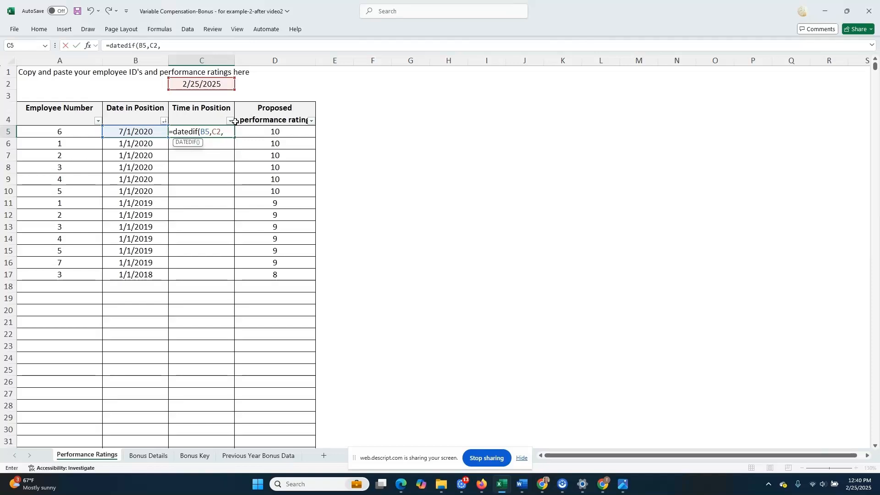
text("Y)
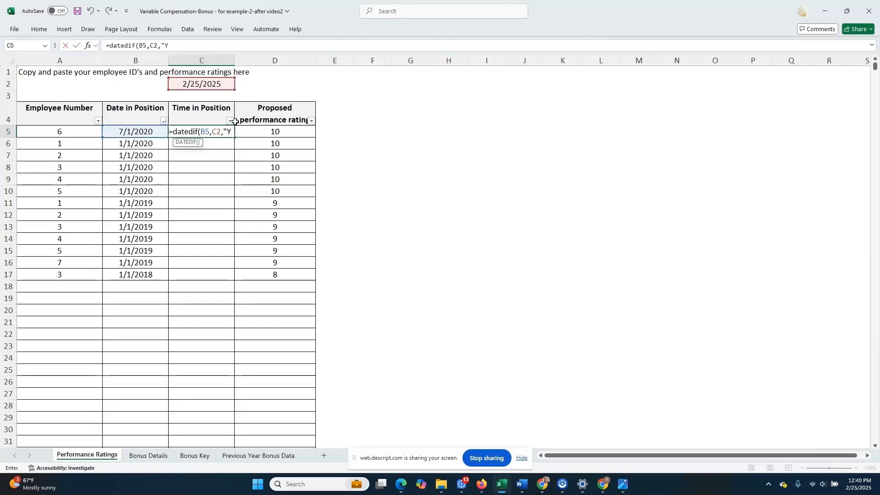
text(")
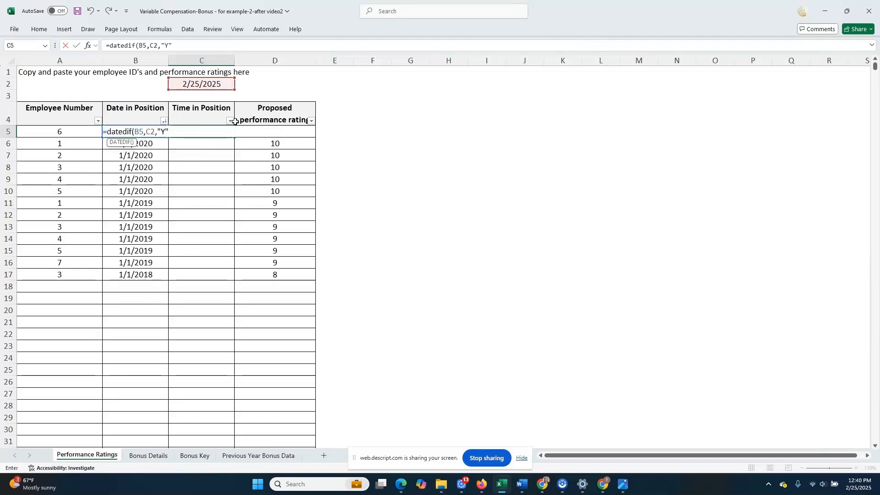
text())
key(Return)
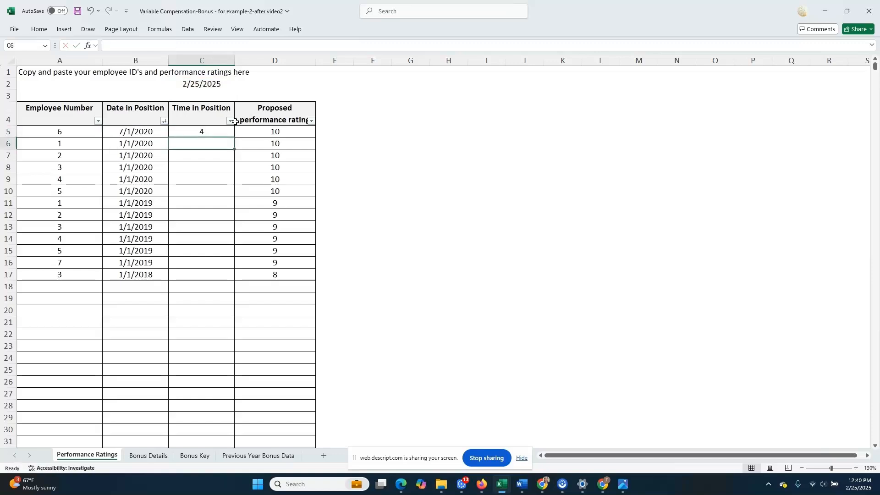
Make the C2 reference in the C5 formula absolute as $C$2 and fill the formula down through C17
key(Up)
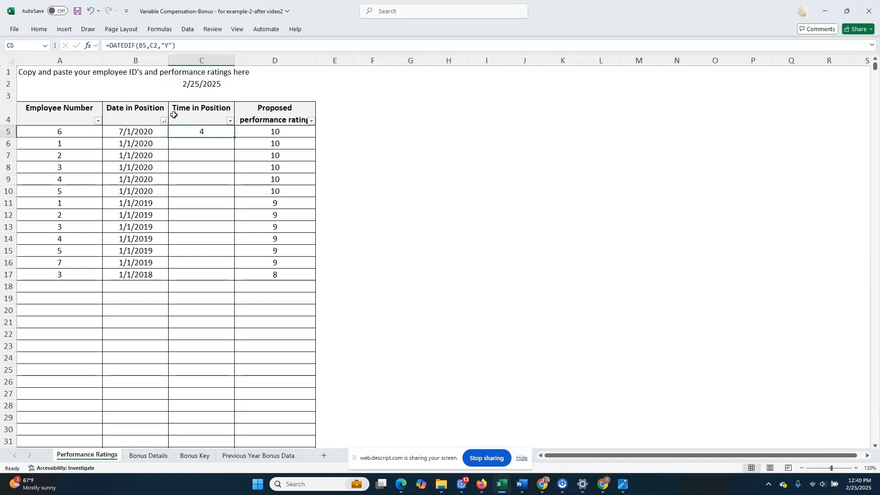
click(140, 134)
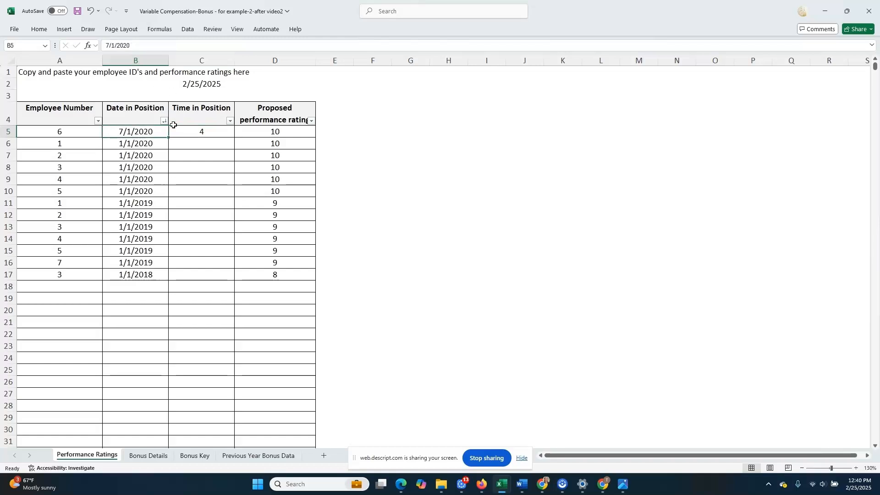
click(212, 83)
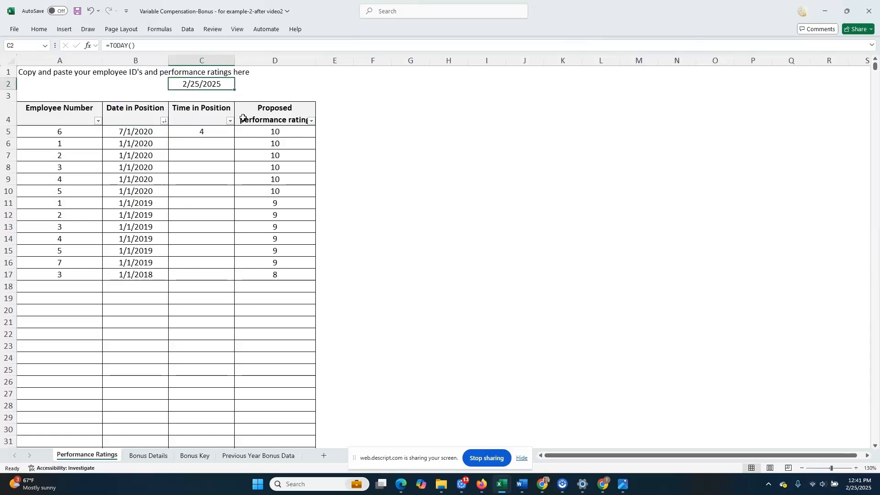
click(221, 132)
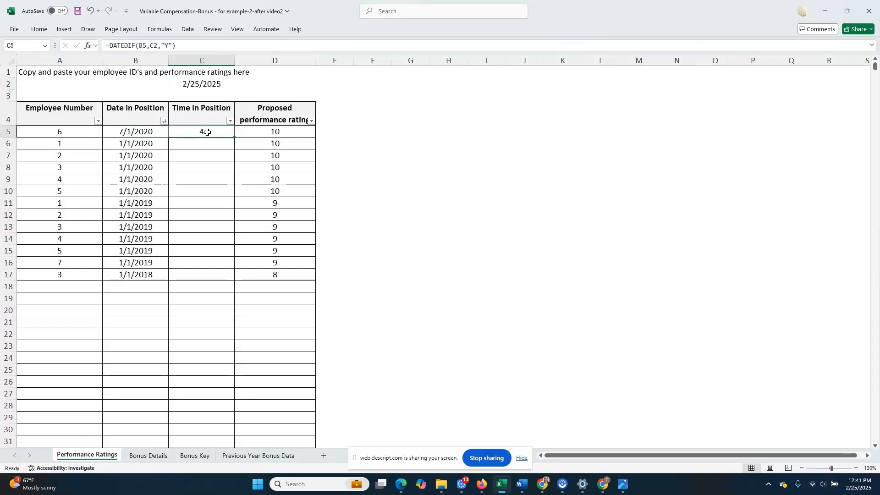
double_click(217, 133)
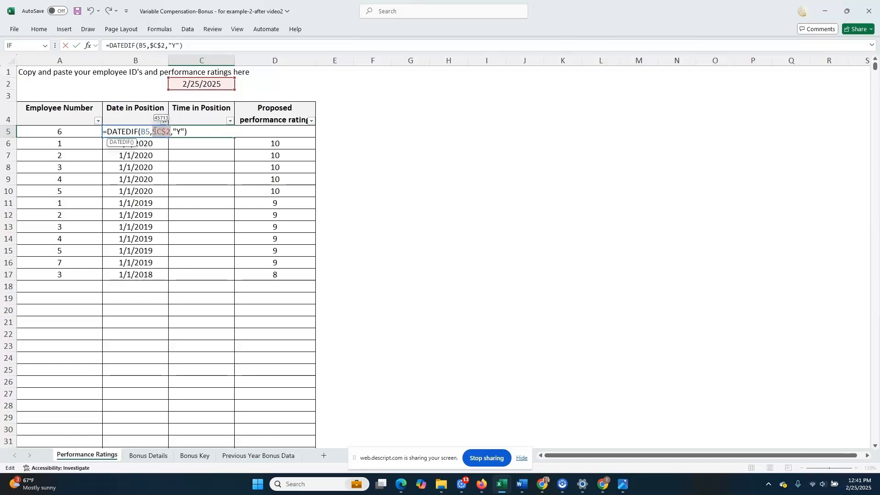
key(Return)
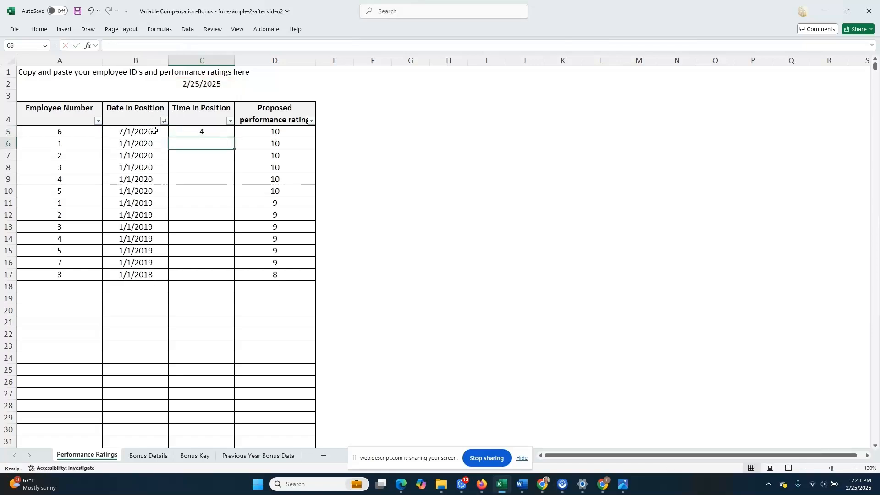
click(205, 131)
drag(236, 138, 240, 280)
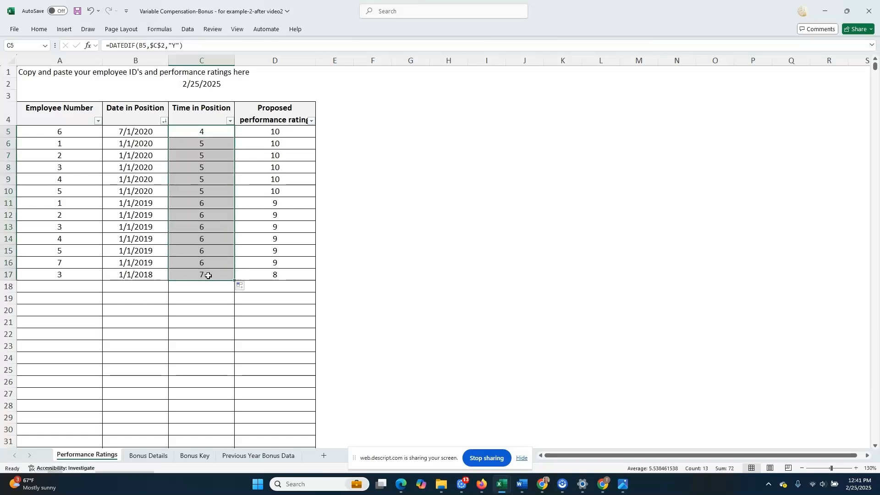
Check the copied DATEDIF formulas in the Time in Position column against their Date in Position cells
click(209, 276)
double_click(208, 275)
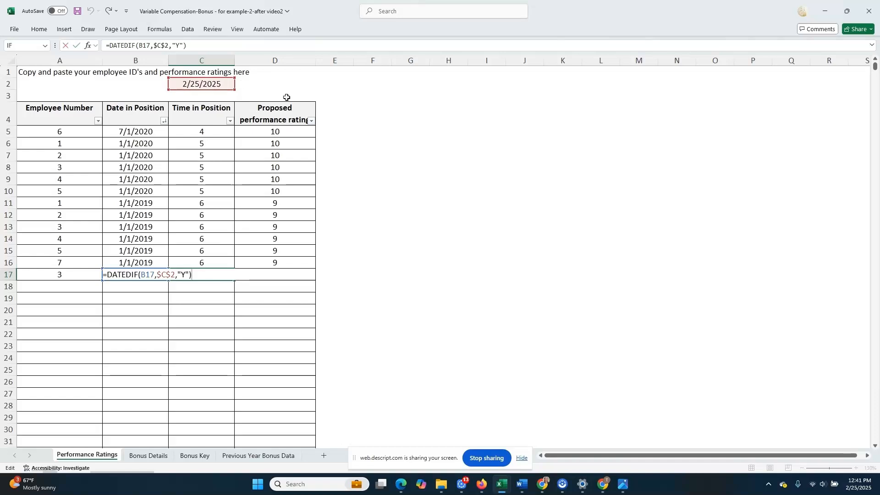
key(Escape)
click(149, 144)
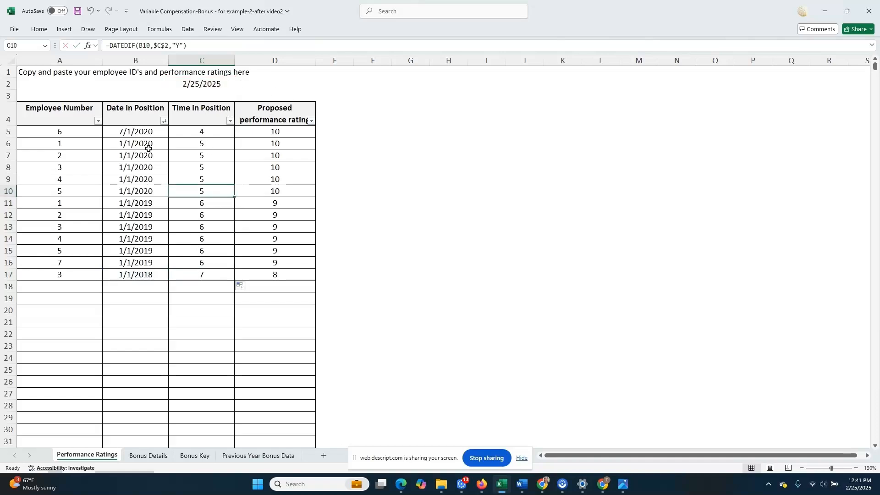
click(213, 149)
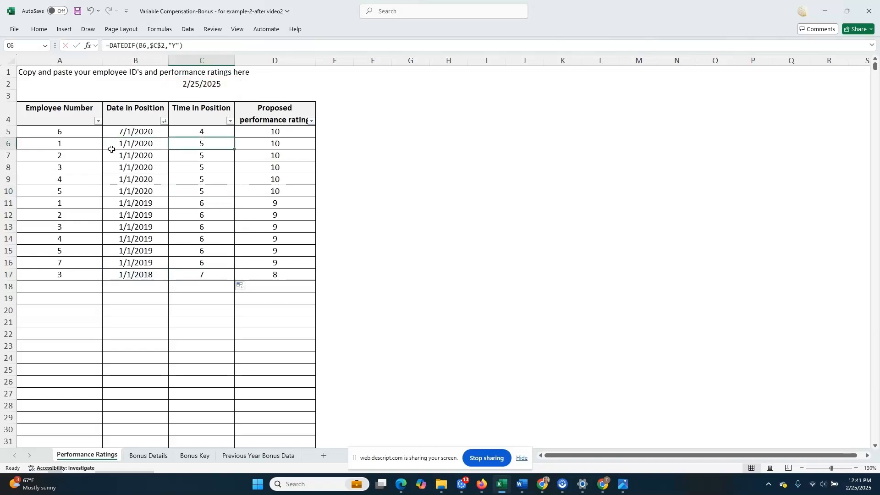
click(134, 144)
drag(145, 164, 189, 189)
click(189, 189)
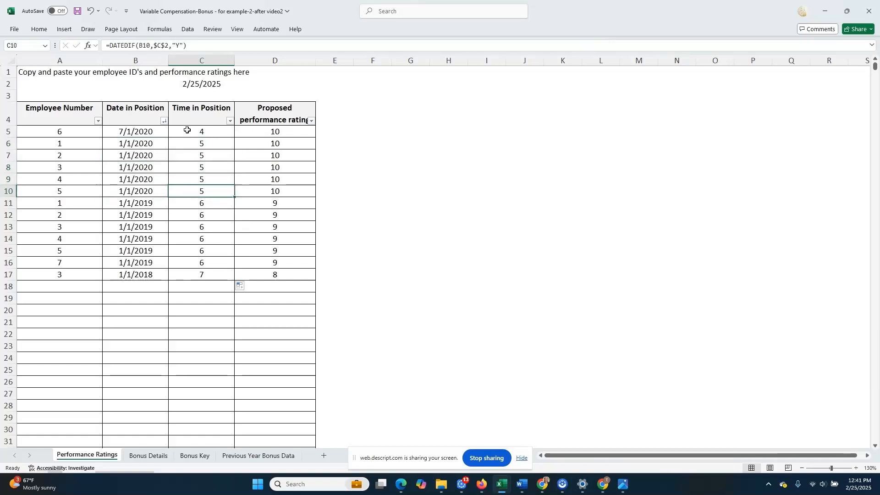
Compare the DATEDIF formula in C7 with the Date in Position in B7
click(216, 153)
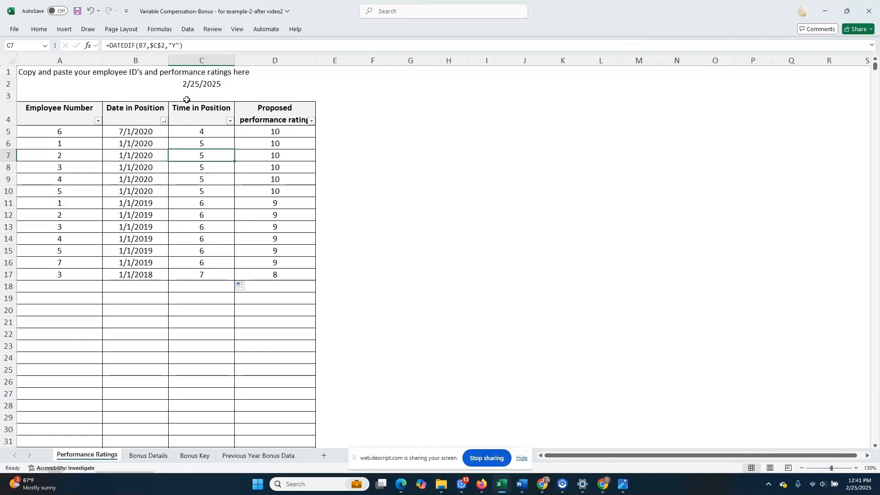
click(147, 155)
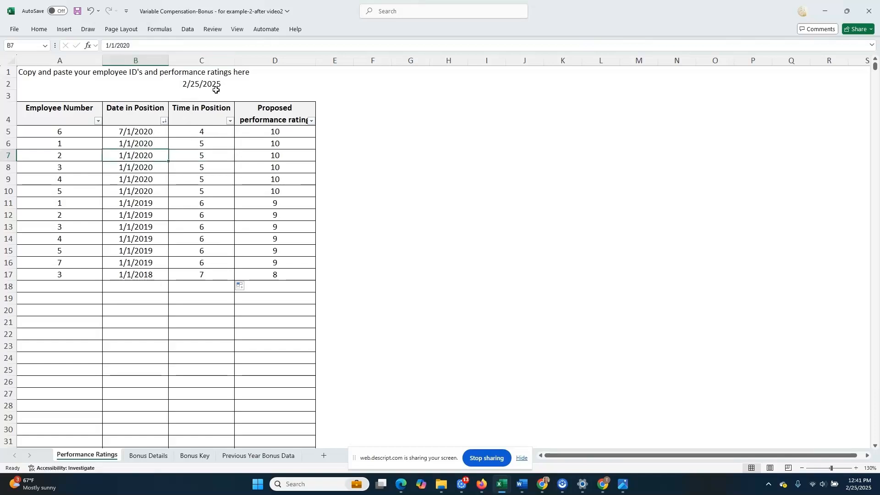
click(198, 212)
Try formatting the Time in Position values in C5:C17 as Number with 2 decimal places
drag(214, 131, 210, 274)
right_click(210, 274)
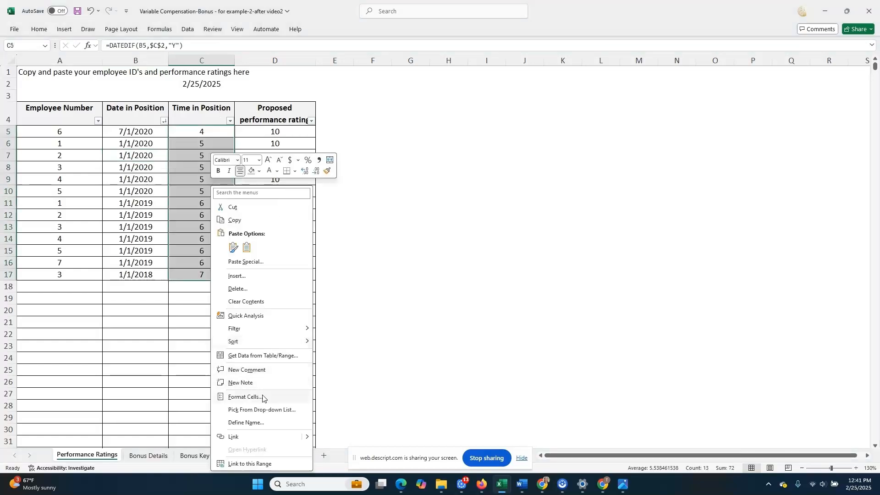
click(263, 396)
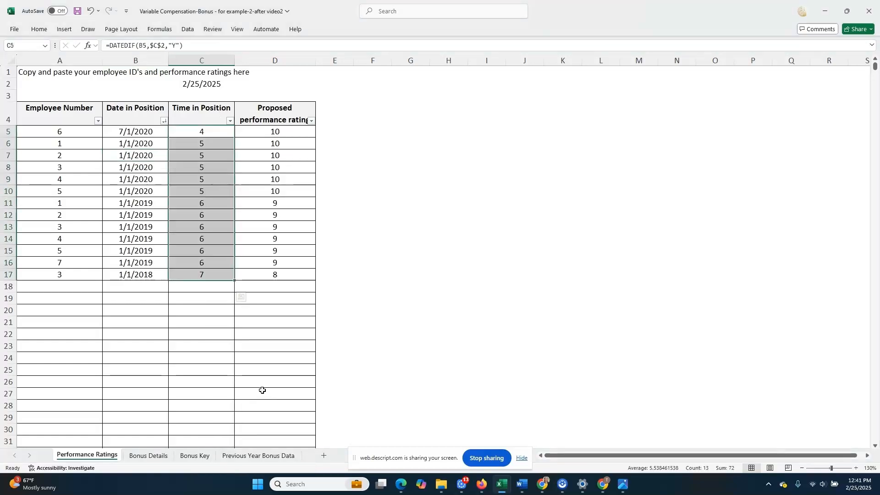
drag(205, 263, 357, 95)
click(312, 136)
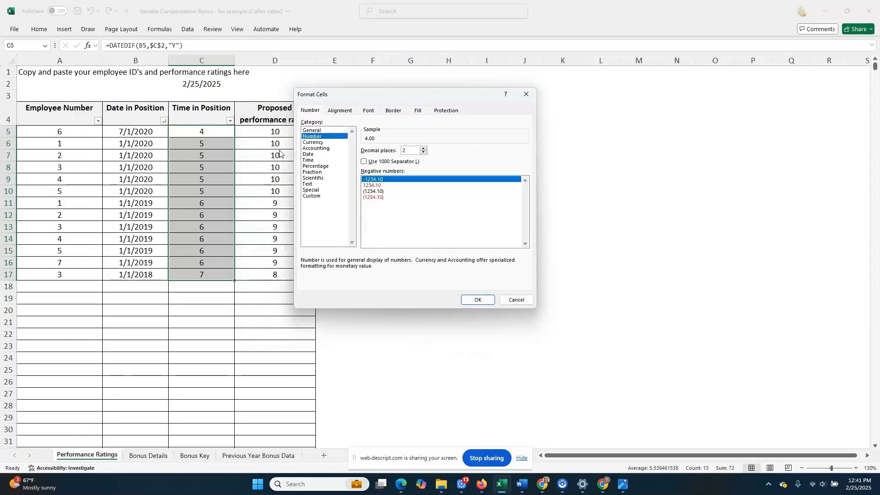
click(476, 301)
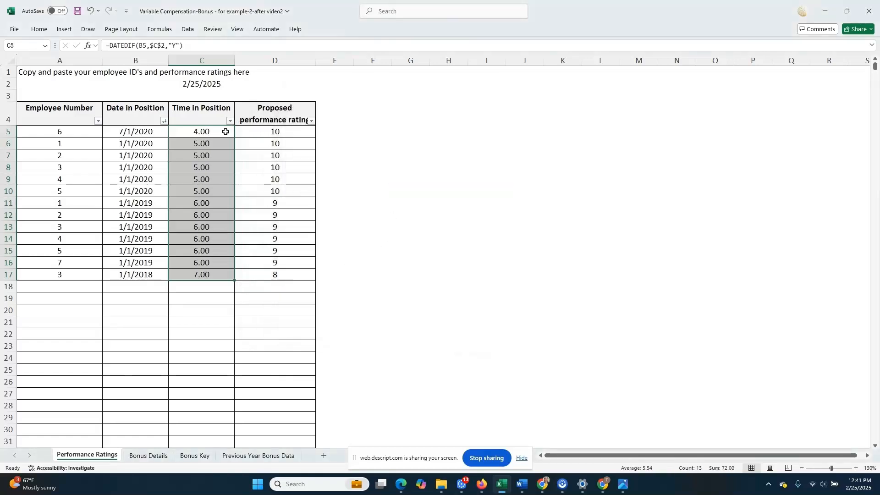
right_click(210, 182)
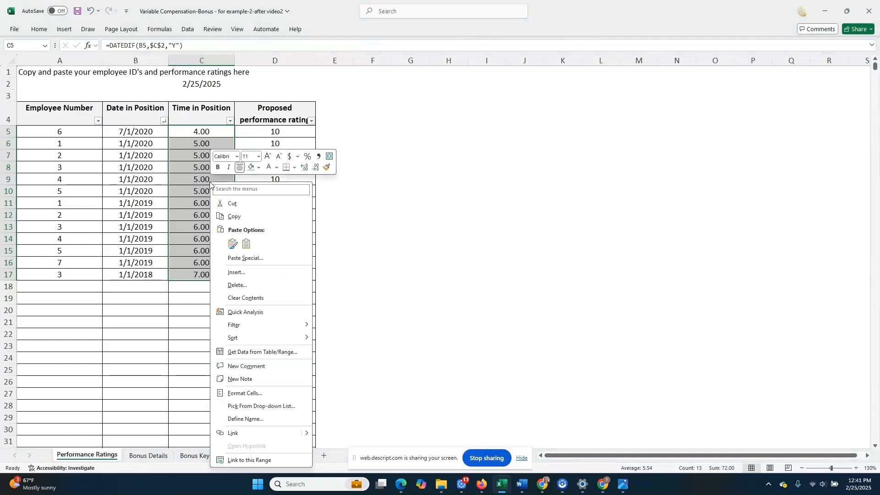
click(275, 393)
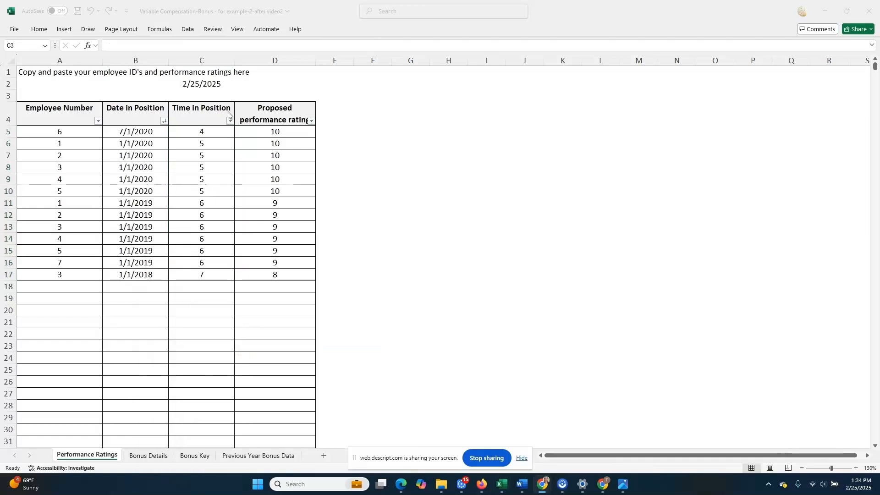
Label the Time in Position column with "Years" in cell C3, above its header
click(216, 108)
click(216, 95)
text(Years)
key(Return)
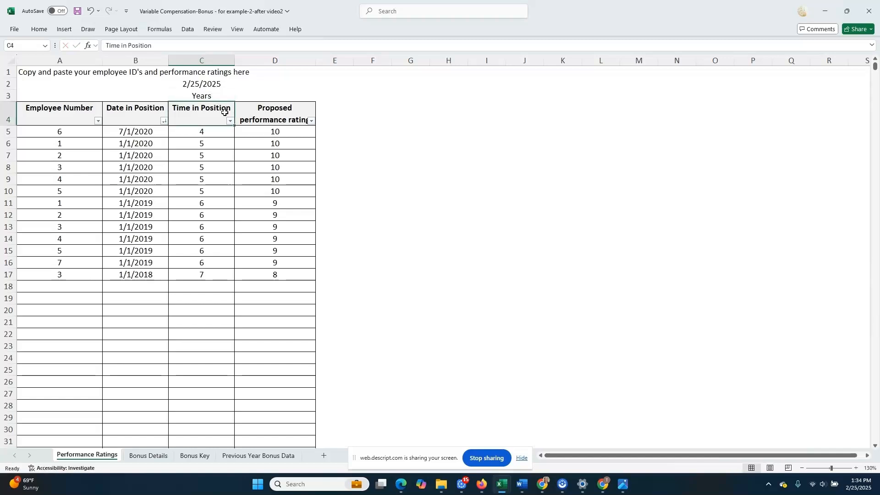
Copy the Time in Position header from C4 to E4 and widen column E to fit it
mouse_move(213, 115)
mouse_down()
mouse_move(222, 242)
mouse_move(212, 118)
mouse_up()
key(ctrl+c)
click(331, 114)
key(ctrl+v)
drag(354, 62, 365, 61)
Copy the formula text =DATEDIF(B5,$C$2,"Y") from C5 into E5 without shifting its cell references
click(213, 132)
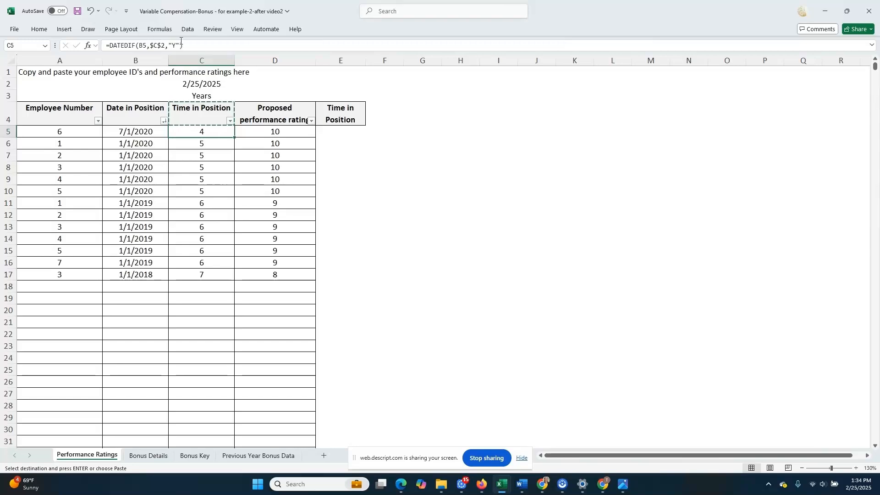
click(343, 132)
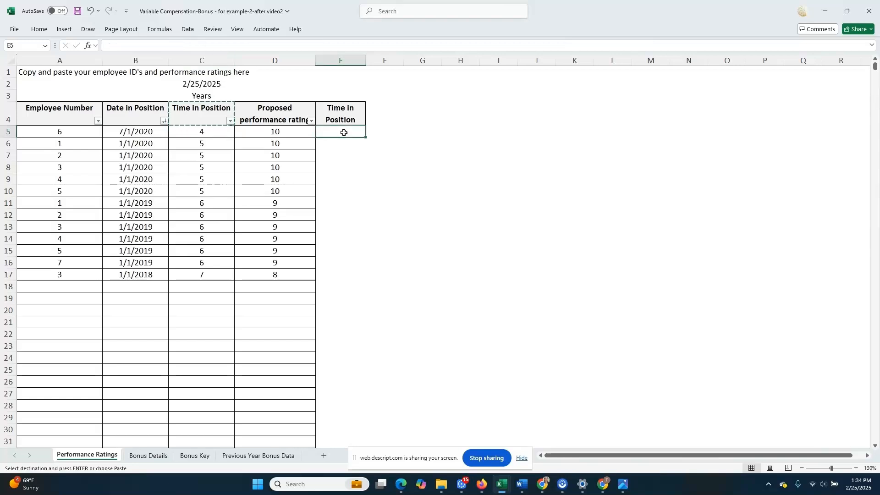
click(198, 132)
drag(209, 45, 72, 40)
key(ctrl+c)
key(Escape)
click(341, 131)
key(ctrl+v)
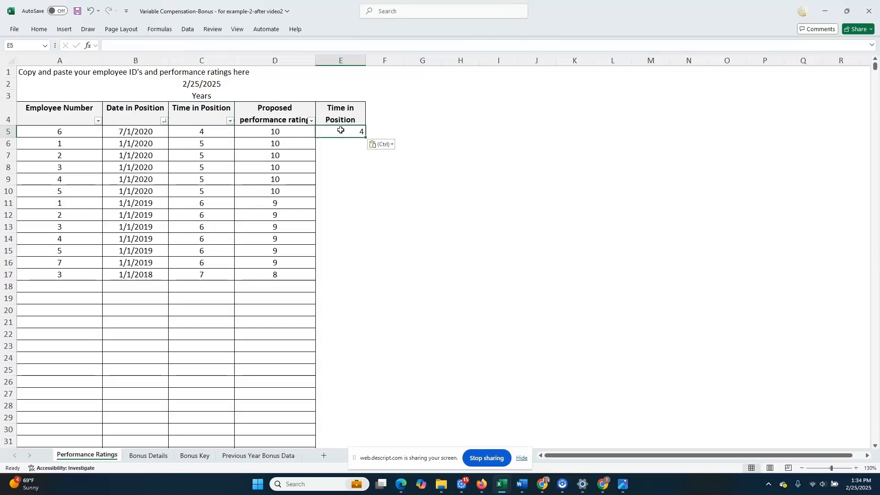
Change the unit in the E5 DATEDIF formula to "M" to calculate the time in position in months
double_click(350, 132)
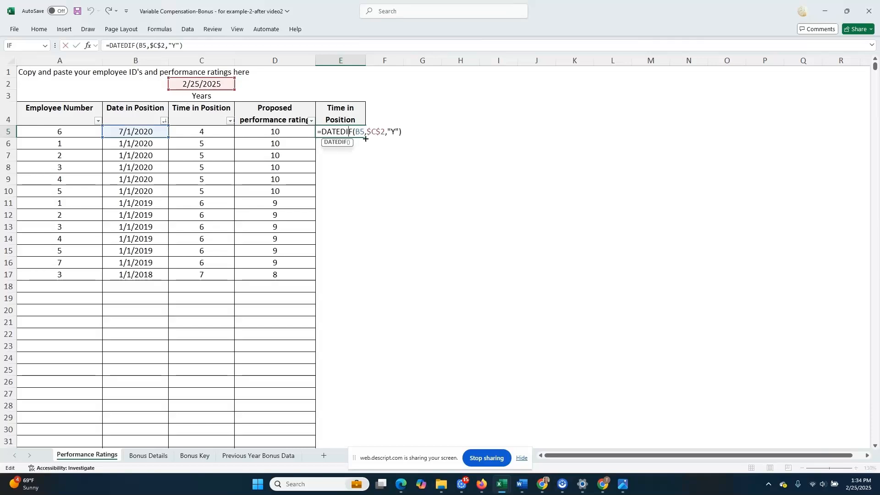
double_click(174, 46)
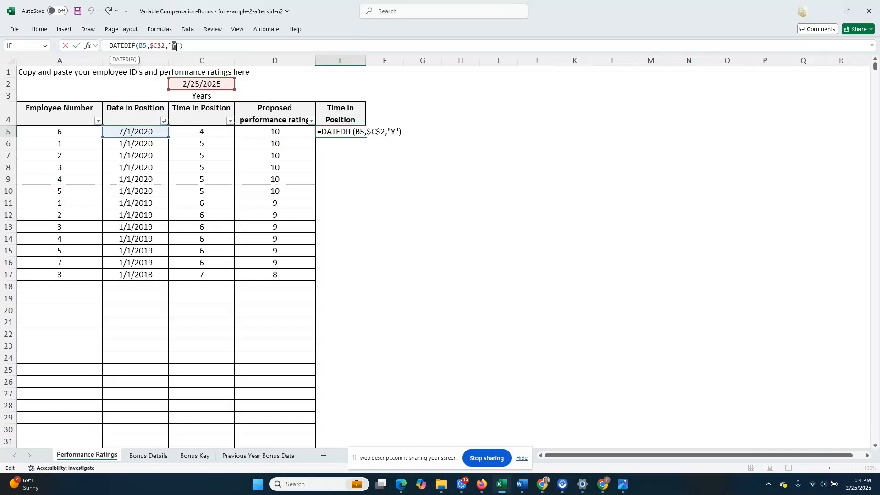
text(M)
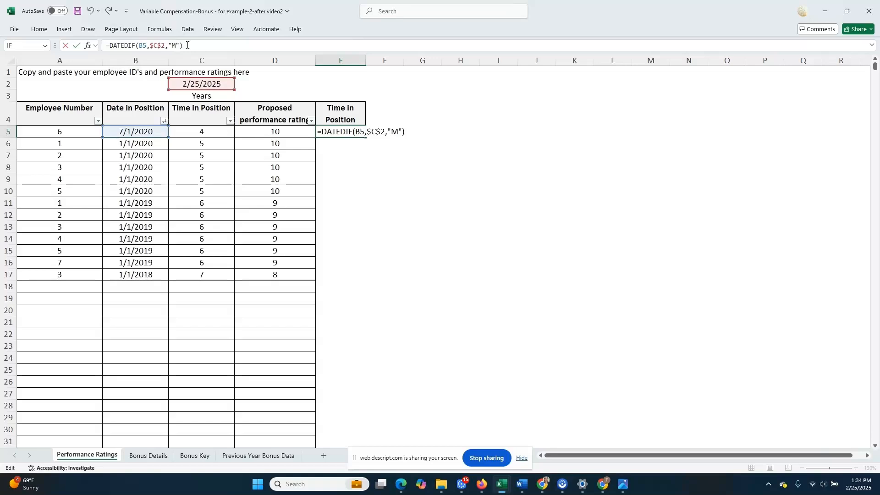
key(Return)
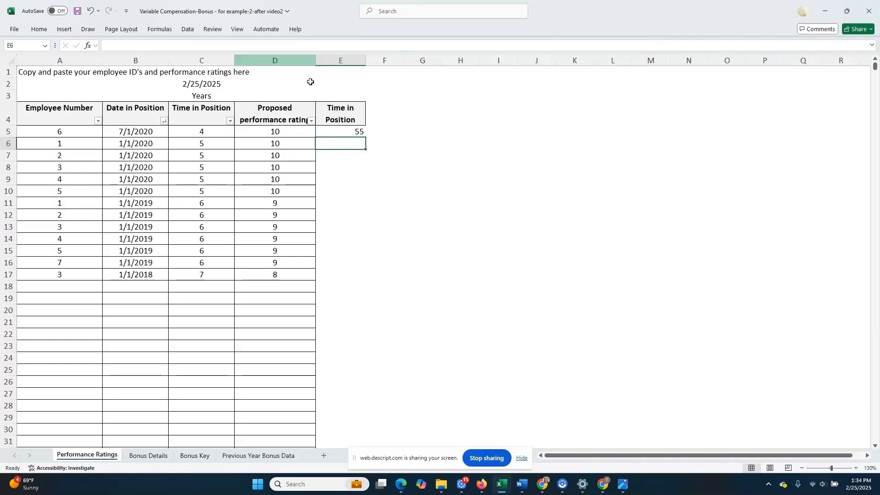
Fill the E5 months formula down through E17 and center the values in the column
click(347, 133)
drag(366, 137, 365, 278)
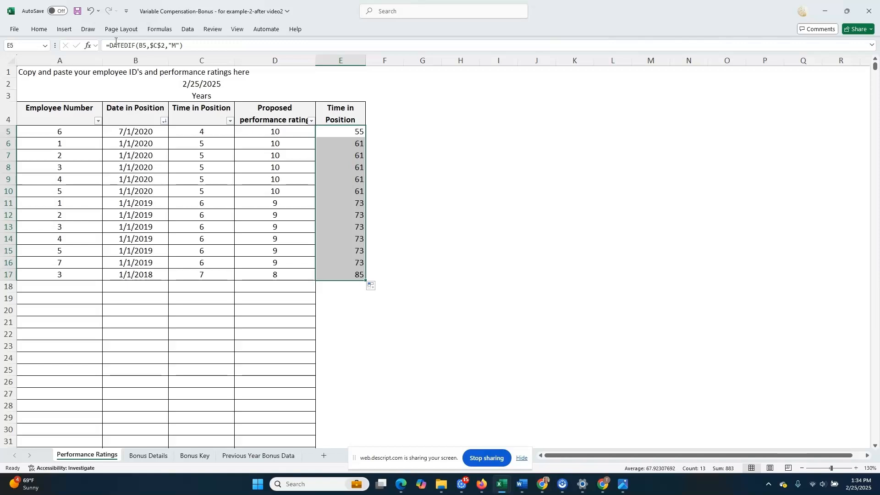
click(44, 32)
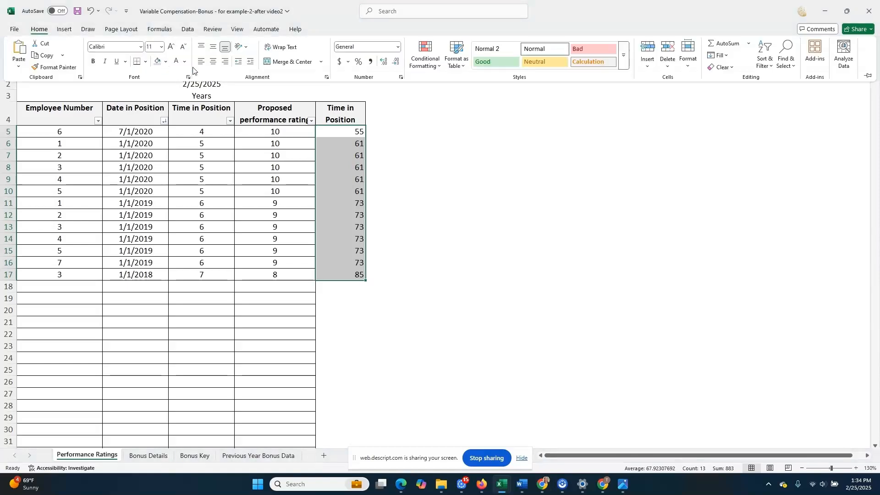
click(213, 62)
key(Up)
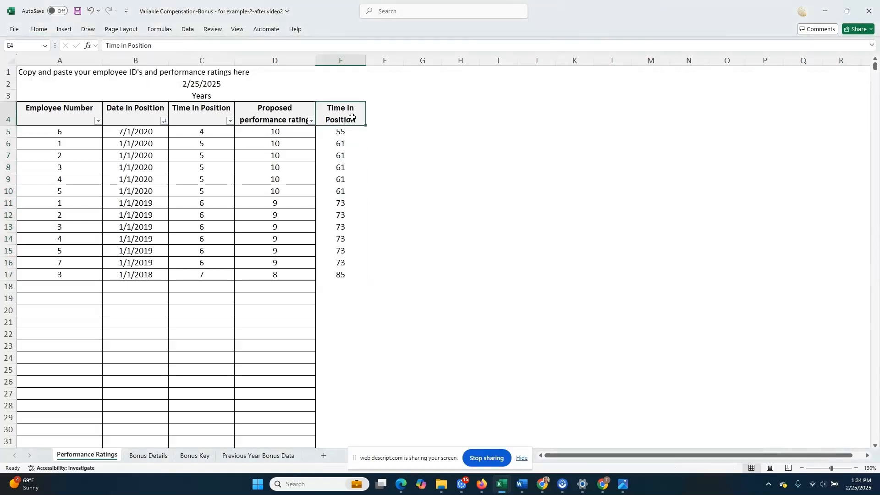
Enter =E5/12 in F5 to convert the first employee's months in position to years
click(360, 187)
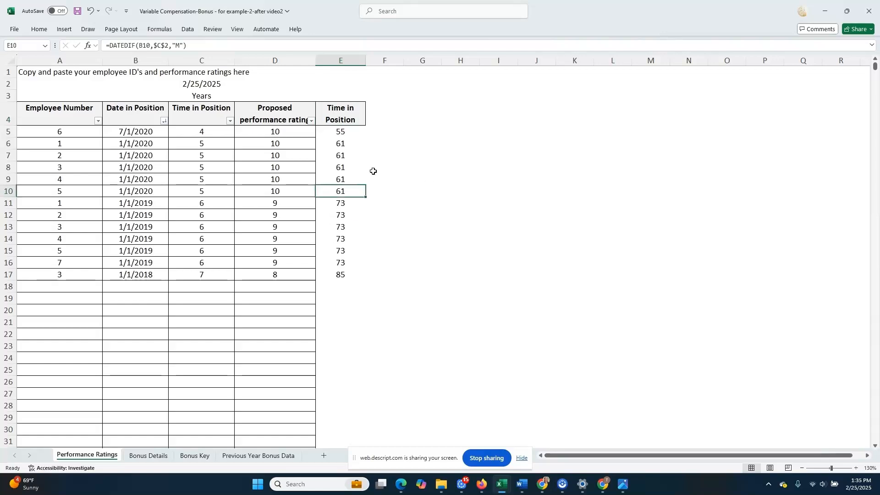
drag(351, 116, 402, 112)
click(343, 133)
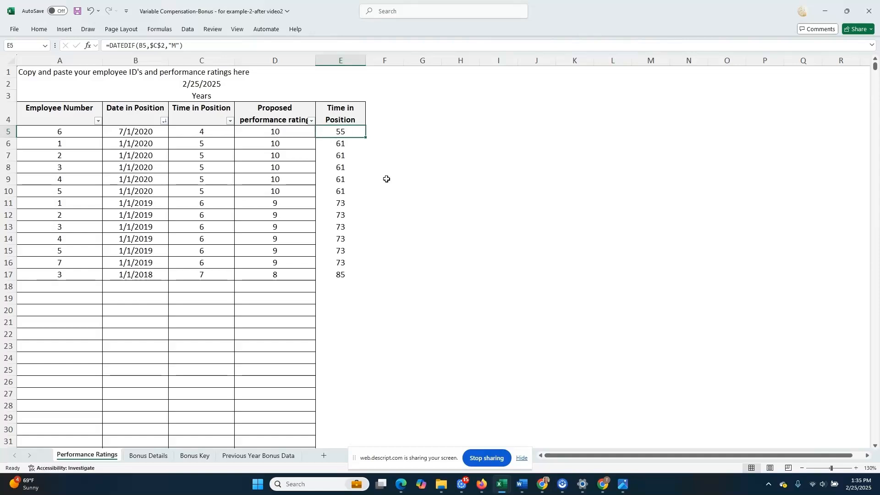
click(389, 129)
text(=)
key(Left)
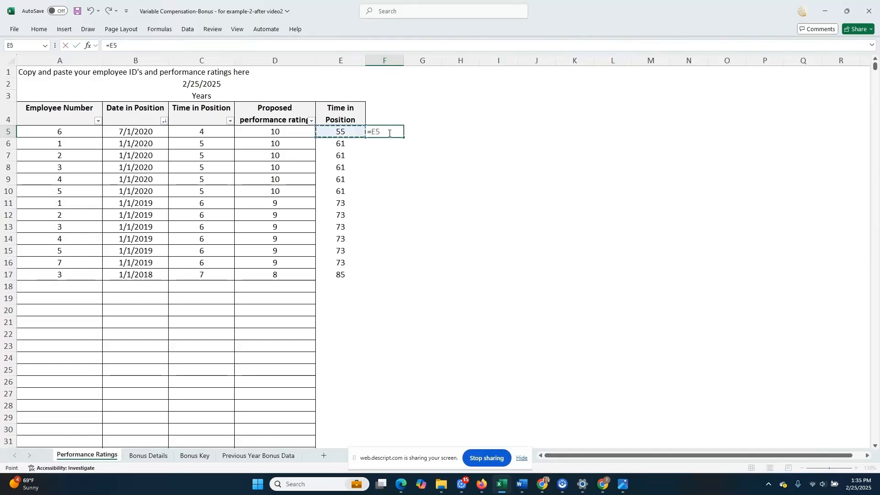
text(/12)
key(Return)
Fill the F5 formula down through F17 and display the values with two decimal places
click(389, 133)
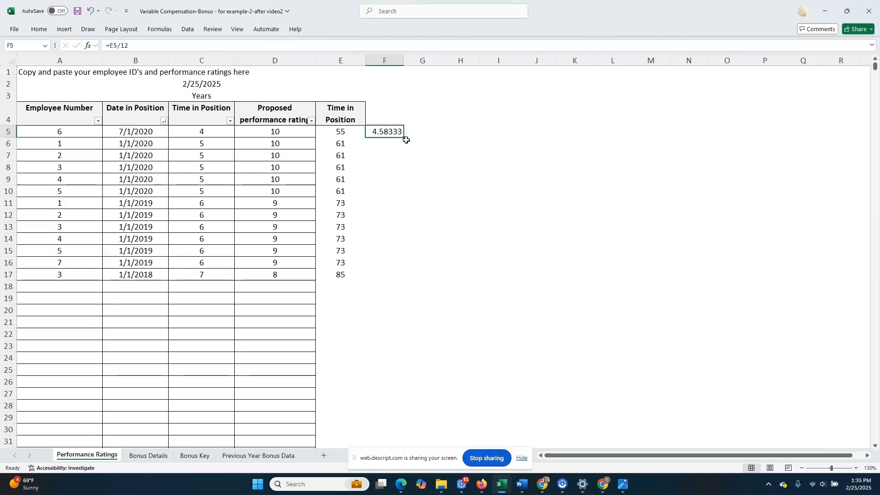
drag(405, 140, 390, 281)
key(ctrl+1)
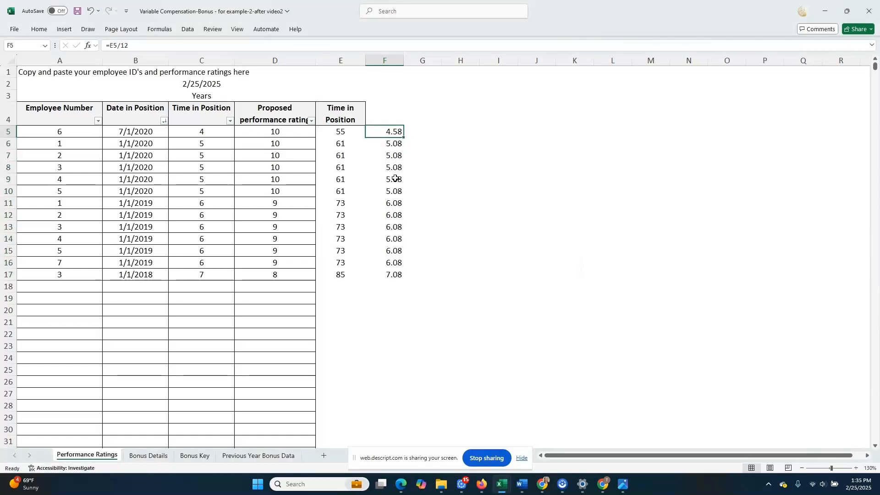
Review the converted year values in F5:F17 against the months in column E
click(395, 179)
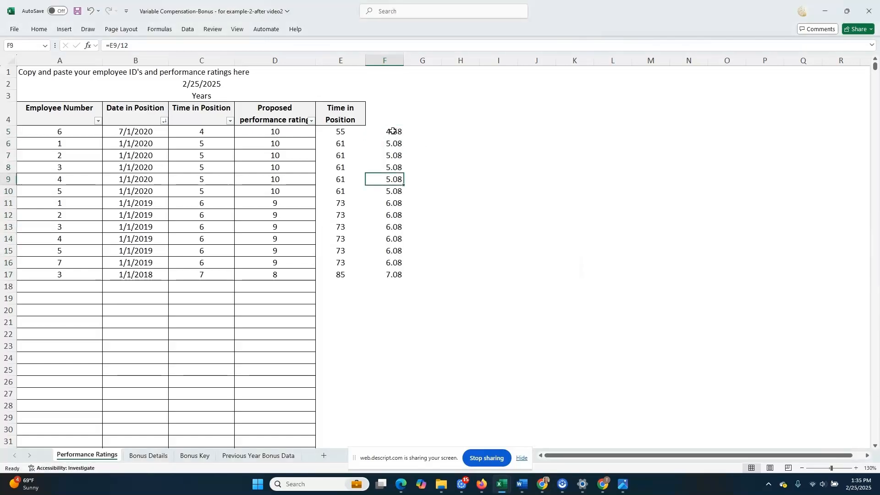
drag(392, 131, 394, 275)
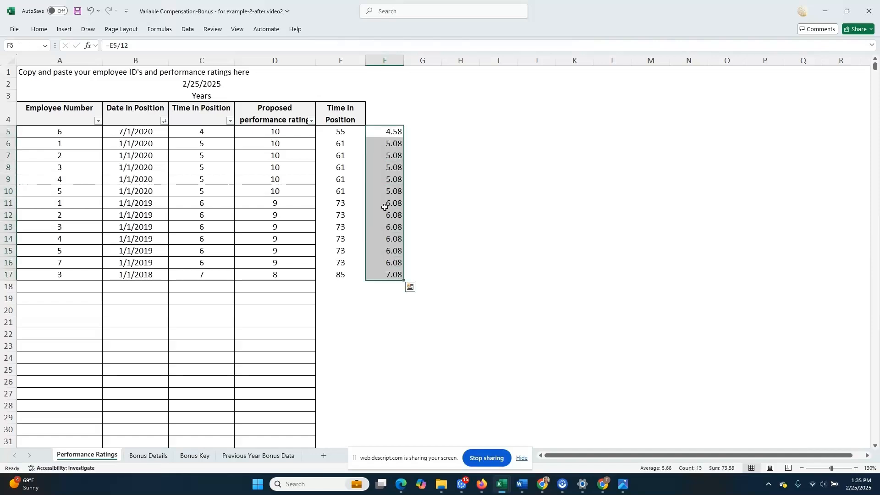
click(345, 118)
click(347, 141)
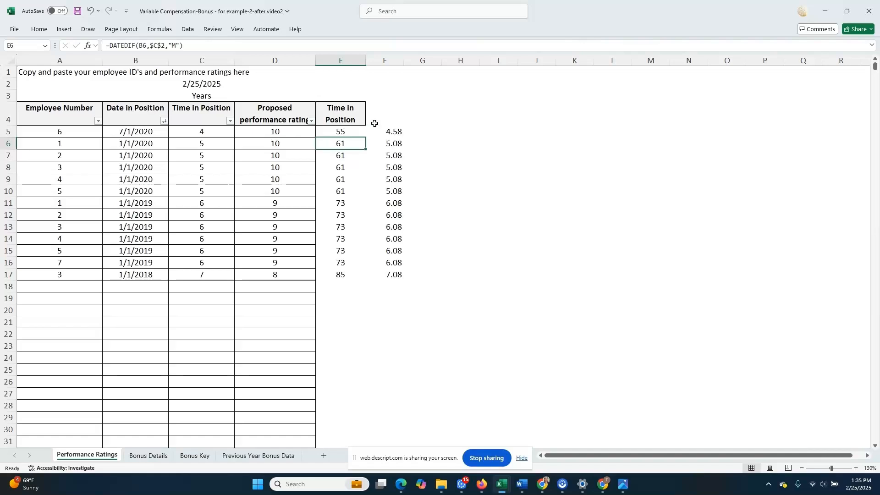
click(392, 113)
click(349, 130)
mouse_move(342, 118)
mouse_down()
mouse_move(344, 128)
mouse_move(347, 120)
mouse_up()
Enter the labels "Months" in E3 and "Days" in G3, and copy the Time in Position header to G4
click(345, 94)
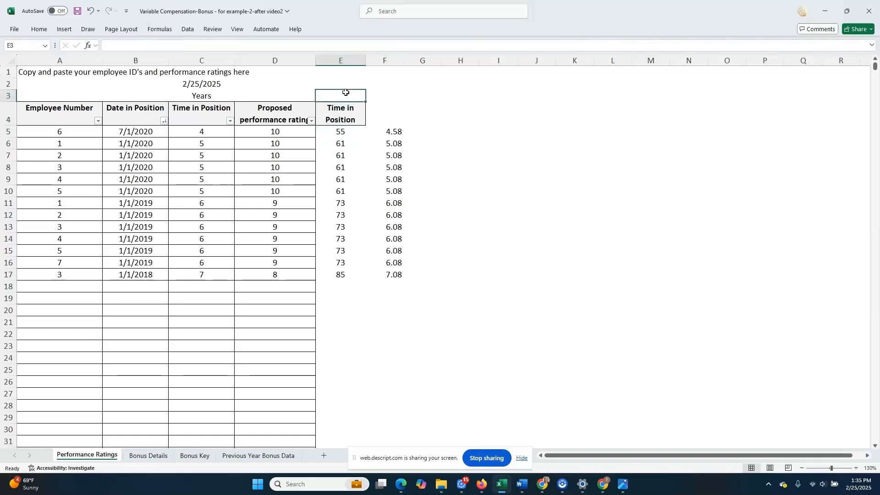
text(Months)
key(Tab)
key(Tab)
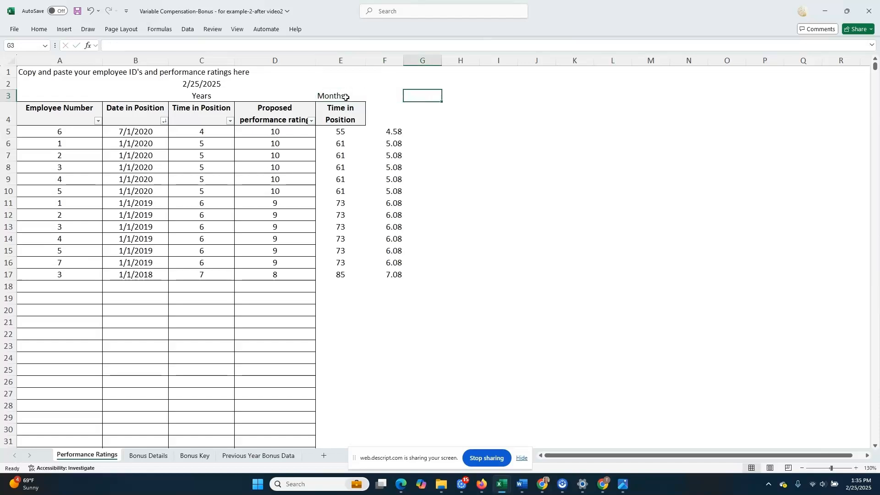
click(350, 110)
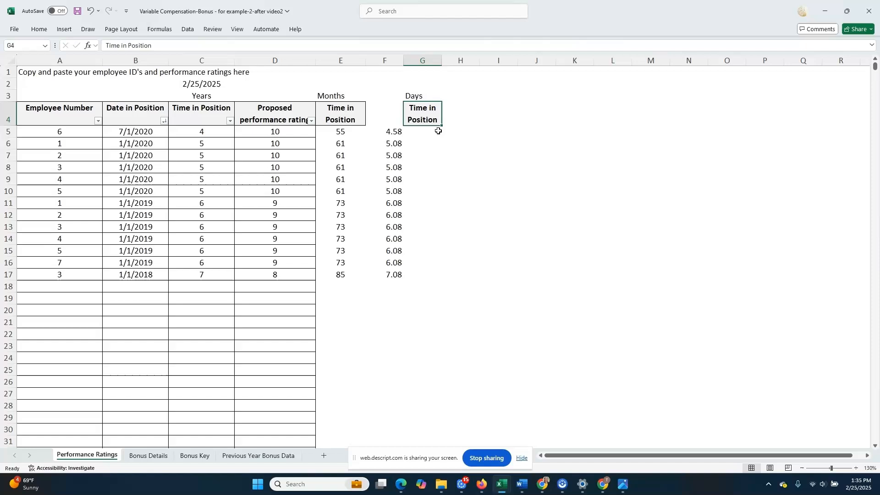
Copy the formula text =DATEDIF(B5,$C$2,"M") from E5 into G5 without shifting its cell references
click(434, 132)
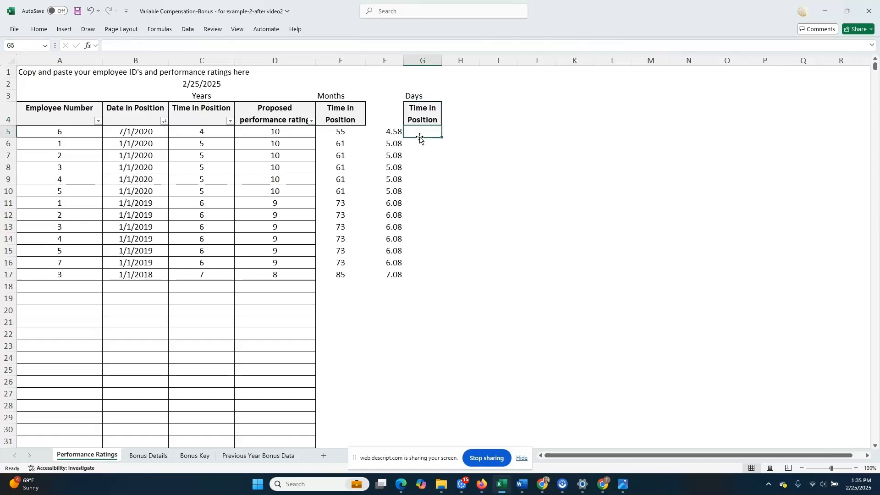
click(387, 132)
click(425, 131)
click(438, 119)
click(425, 140)
click(413, 131)
click(362, 134)
drag(196, 45, 28, 47)
key(ctrl+c)
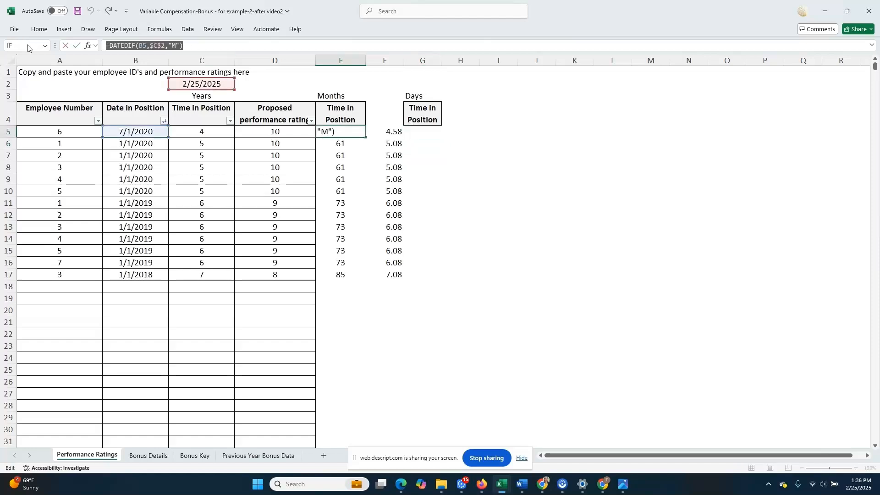
key(Escape)
click(428, 131)
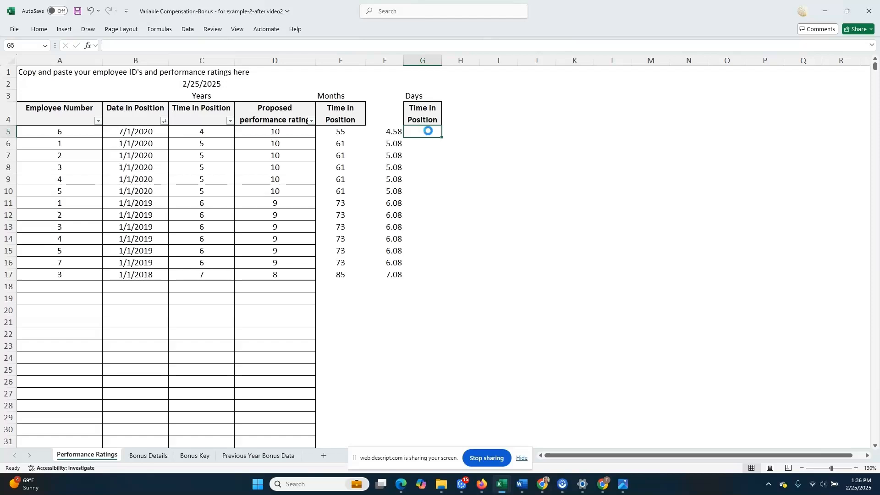
key(ctrl+v)
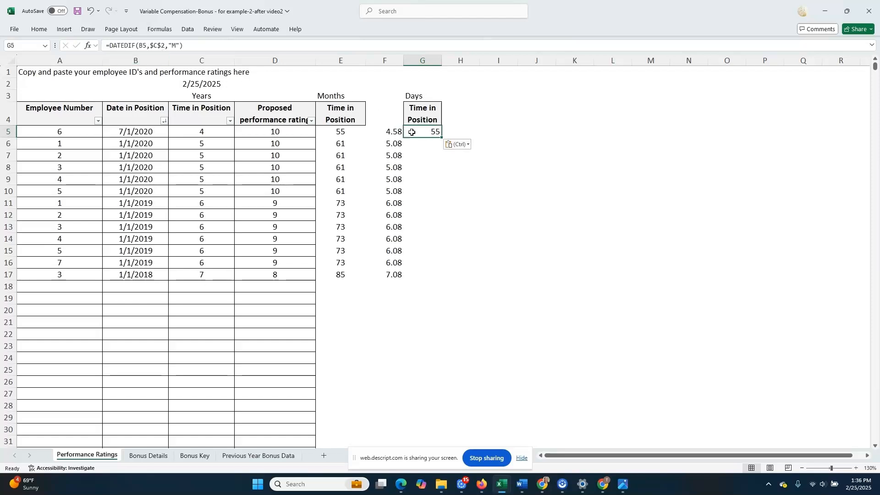
Change the DATEDIF unit in G5 from months to "D" and fill the formula down through G17
double_click(412, 132)
double_click(481, 132)
text(D)
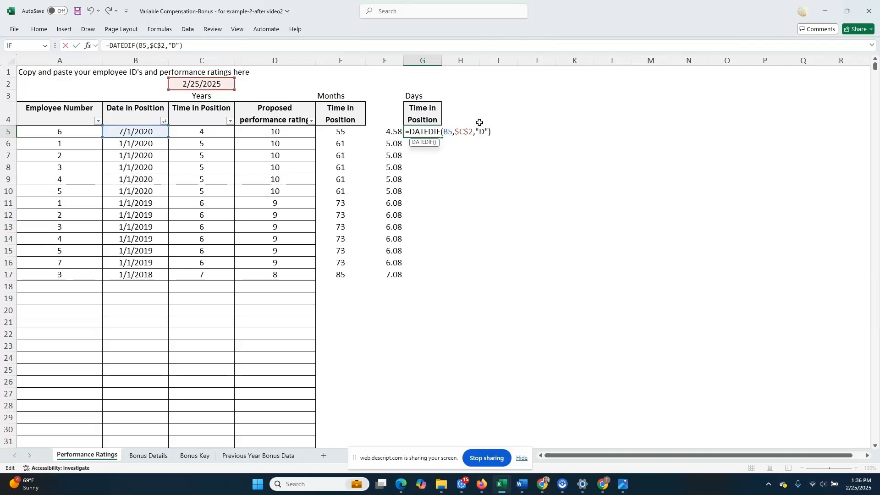
key(Return)
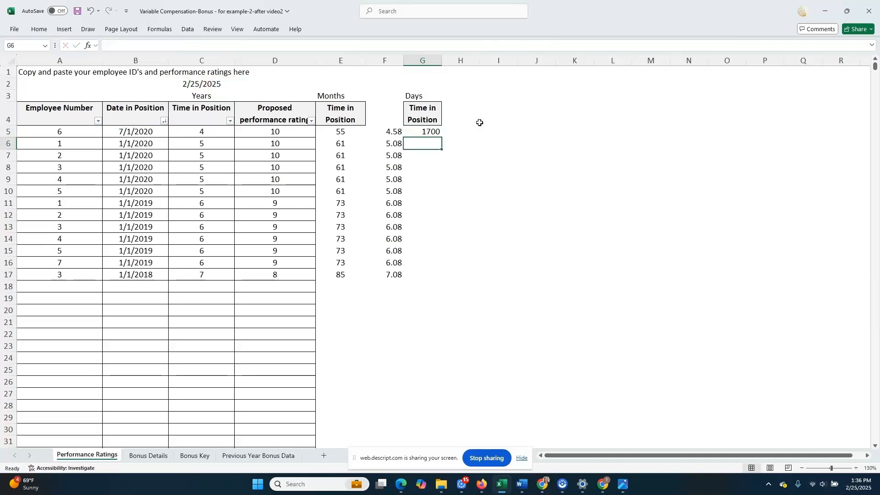
click(427, 131)
drag(442, 137, 444, 285)
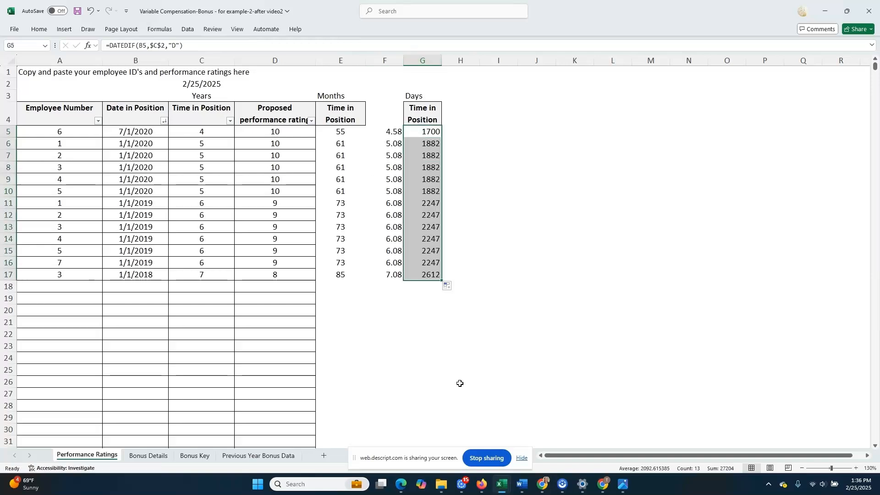
Enter =G5/365 in H5 to convert the days in position to years
click(467, 134)
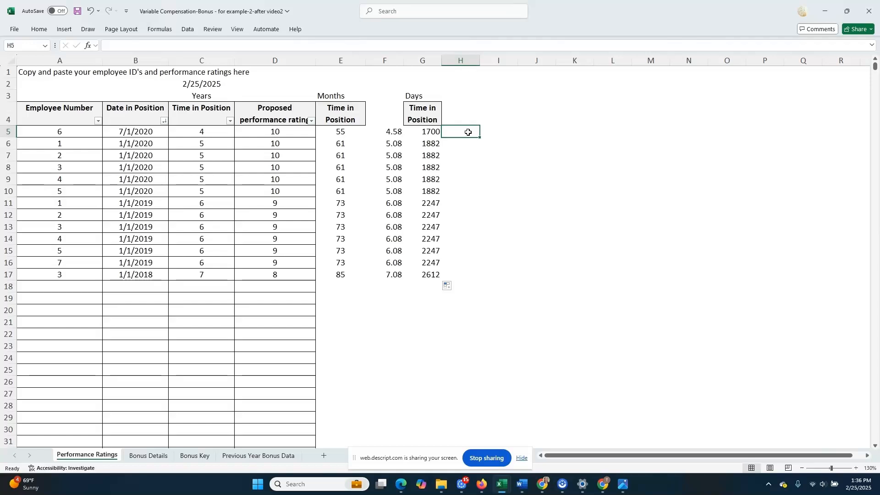
text(=)
key(Left)
text(/3)
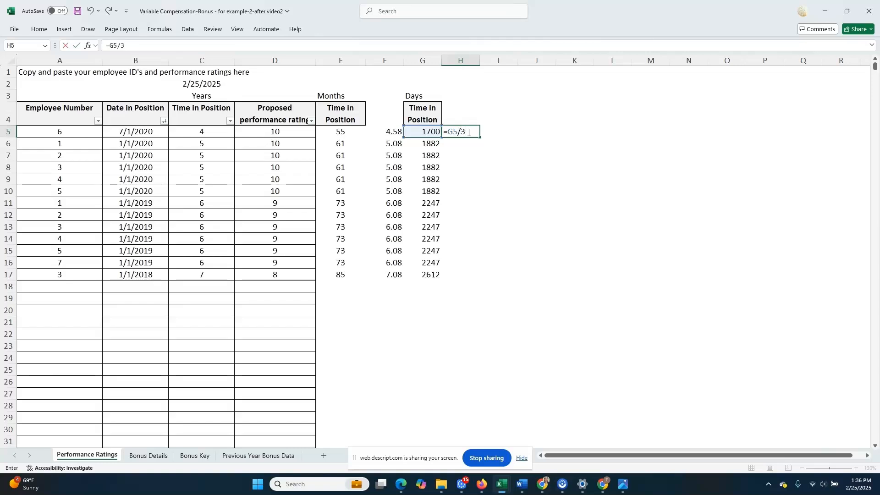
text(65)
key(Return)
click(468, 132)
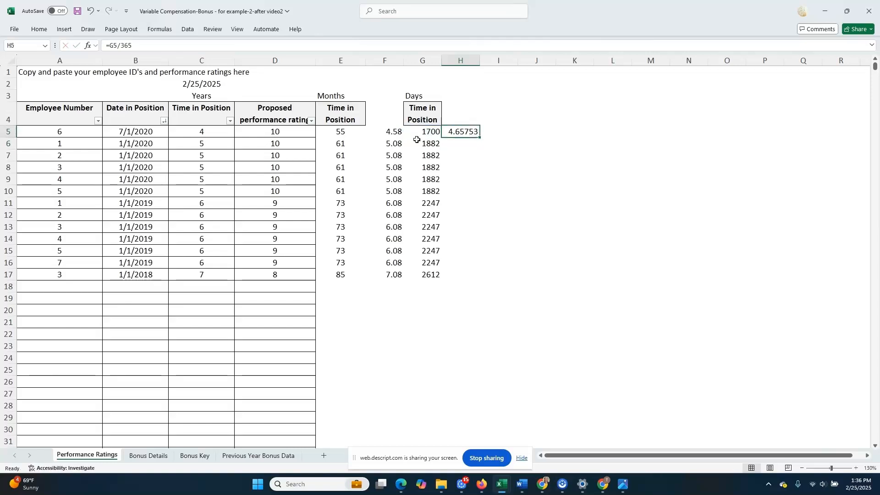
Fill the H5 formula down through H17 and format the values as Number with two decimals and the 1000 separator
drag(479, 137, 478, 275)
right_click(461, 136)
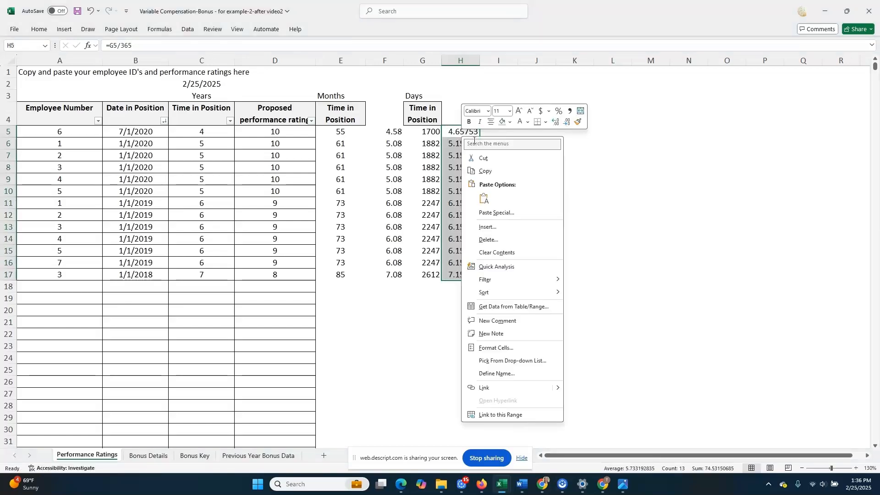
click(509, 348)
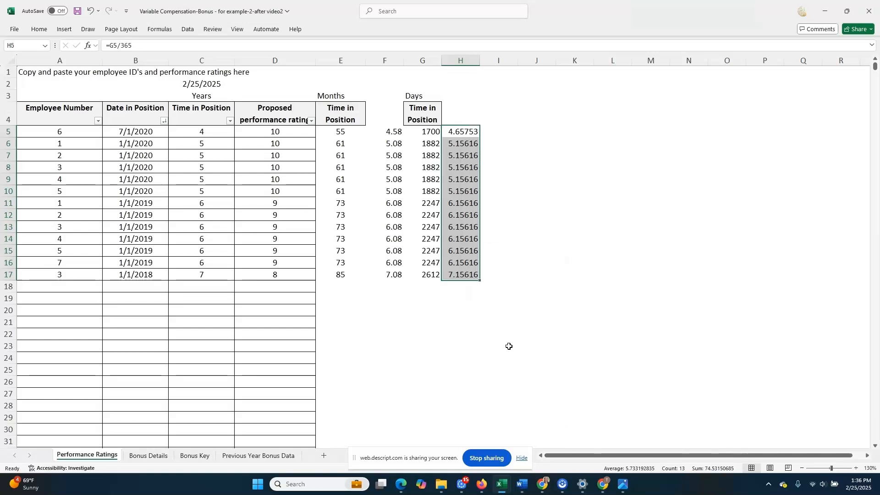
click(427, 279)
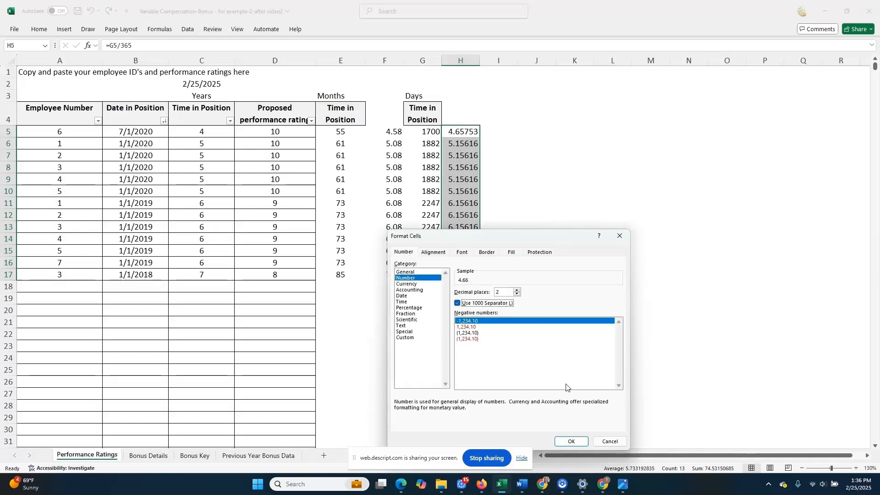
click(571, 441)
Compare the day-based year values in column H with the month-based values in columns E and F
drag(461, 115, 471, 275)
click(355, 114)
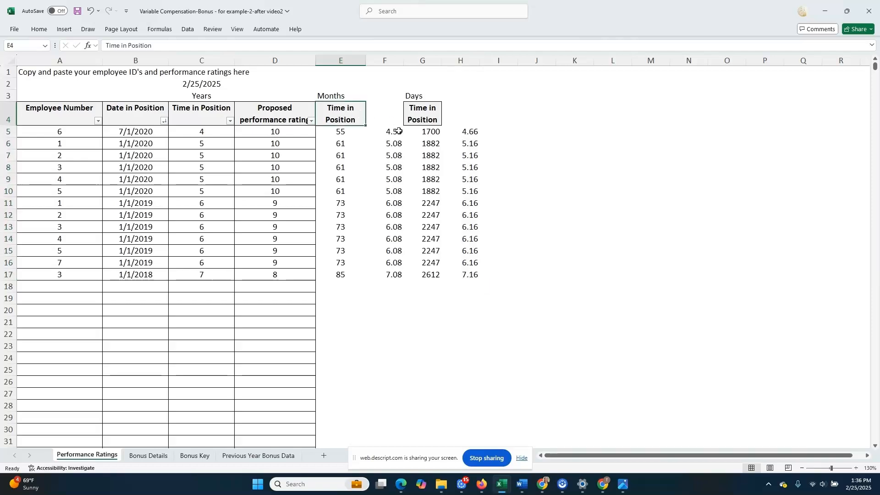
click(337, 139)
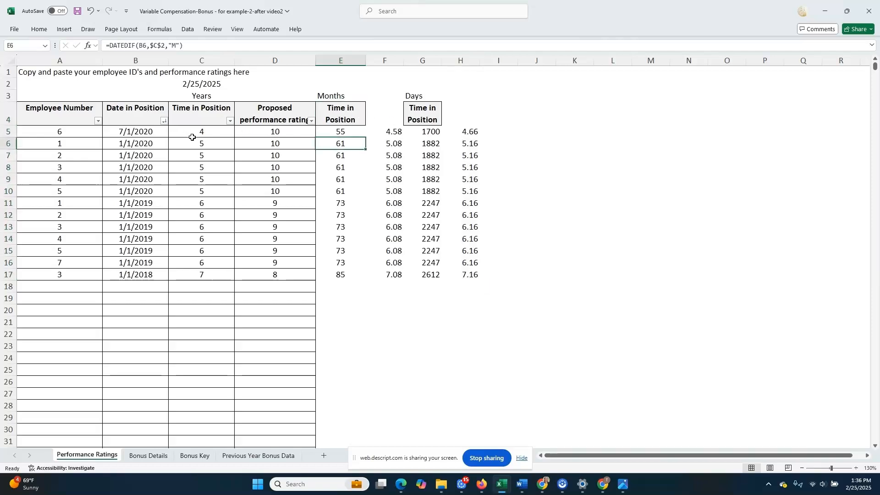
click(462, 133)
click(471, 157)
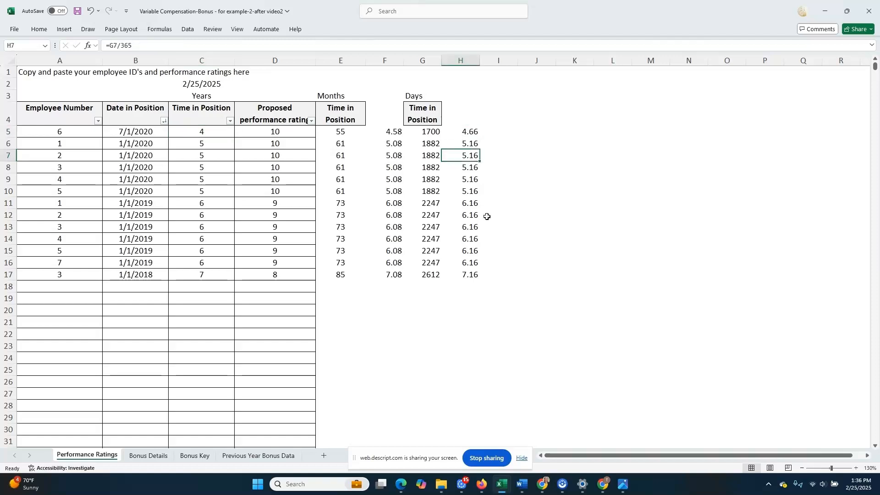
Center the Years, Months and Days labels across C3:G3 within their cells
click(425, 113)
drag(202, 95, 411, 94)
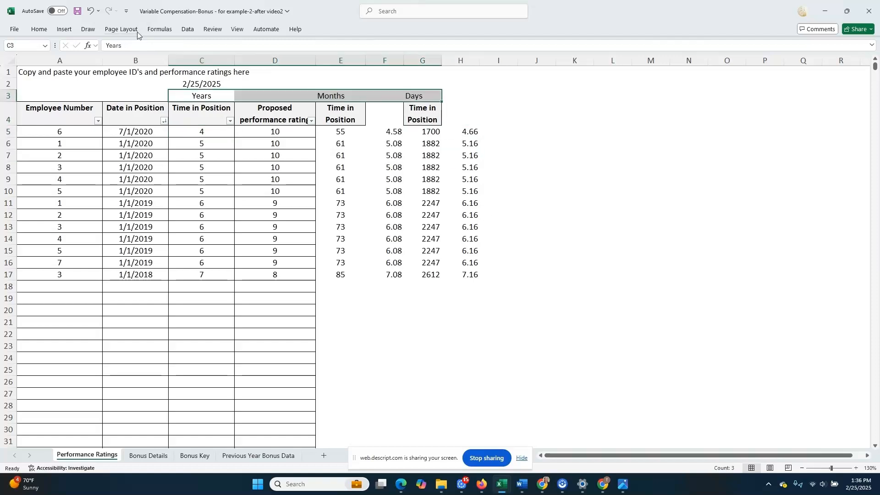
click(40, 32)
click(214, 62)
click(215, 62)
click(198, 143)
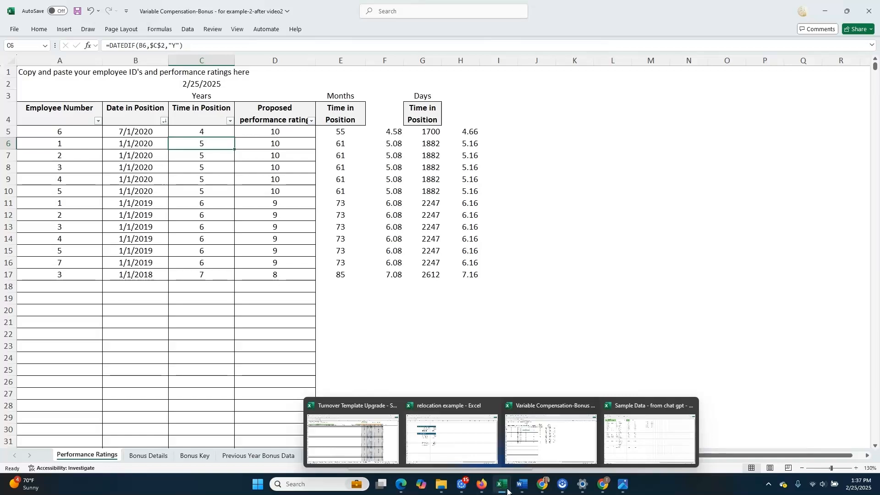
Copy the sample employee records and paste them from A5 on the Previous EE List sheet of the Turnover Template Upgrade workbook
click(372, 291)
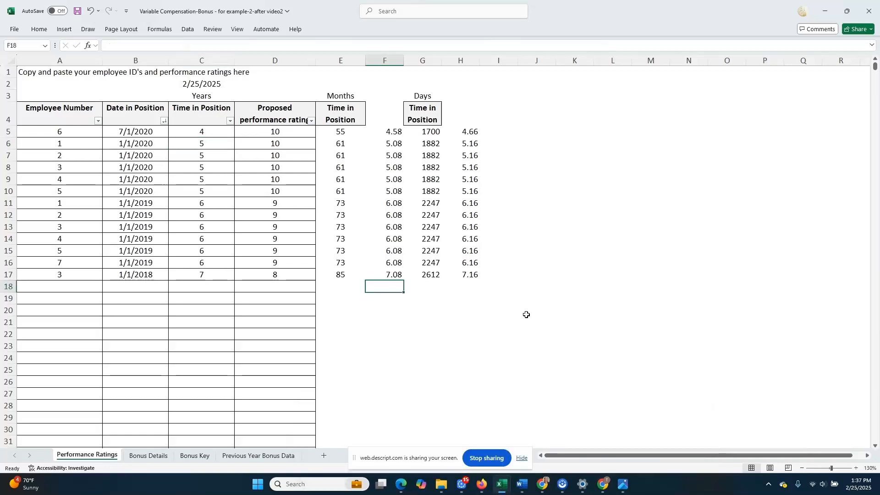
click(507, 489)
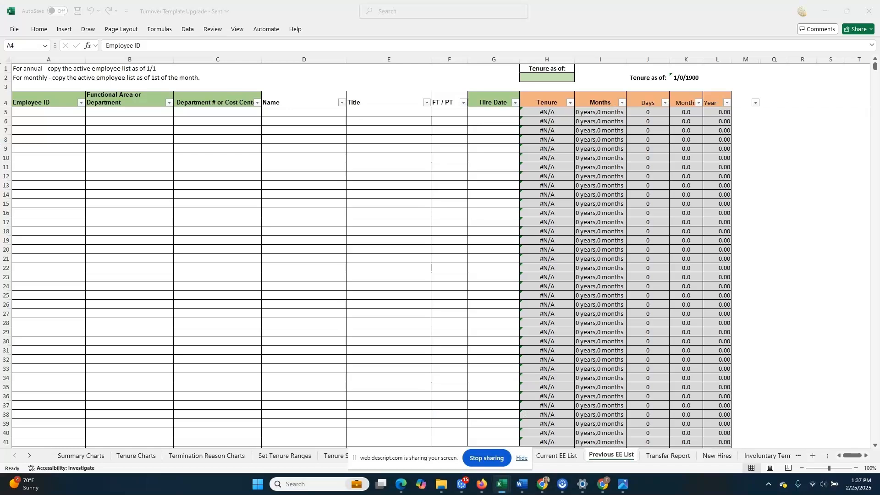
key(ctrl+c)
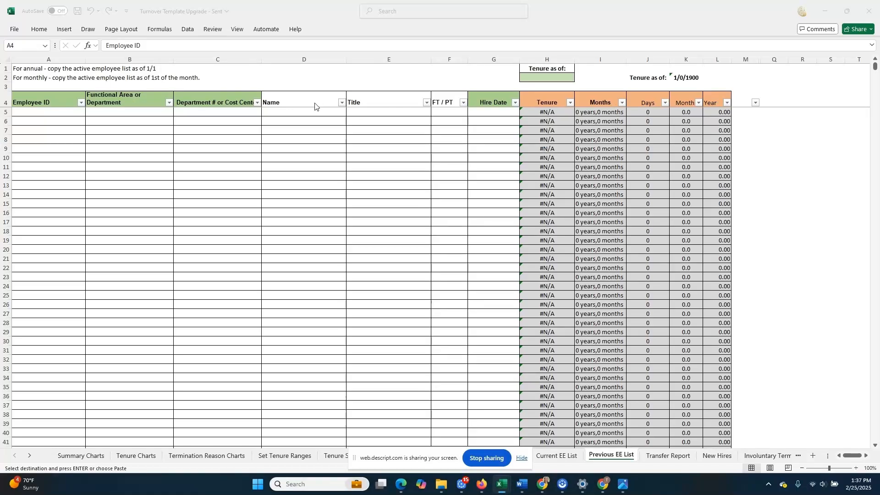
click(492, 102)
click(494, 120)
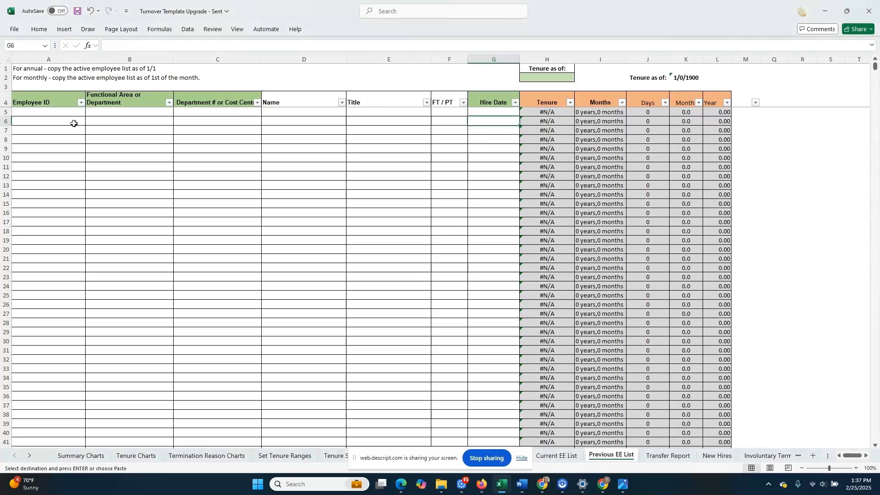
click(37, 114)
key(ctrl+v)
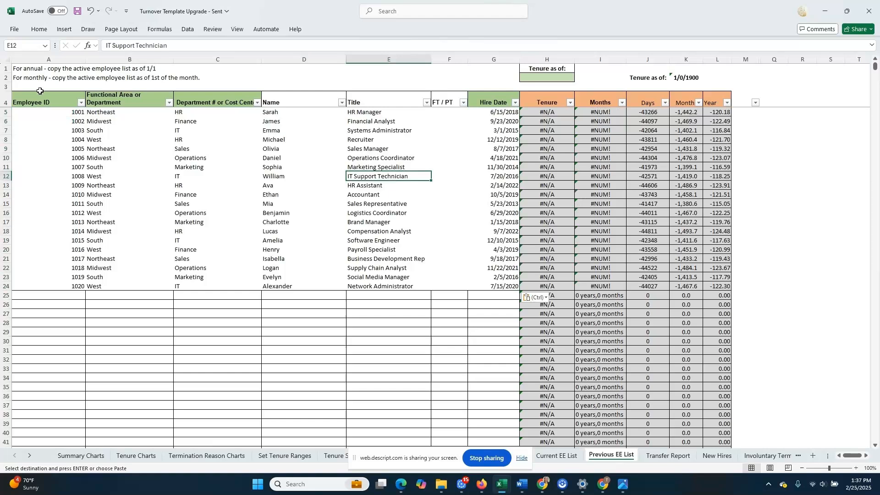
Center the pasted employee data in A5:G24 within the cells
drag(35, 115, 504, 286)
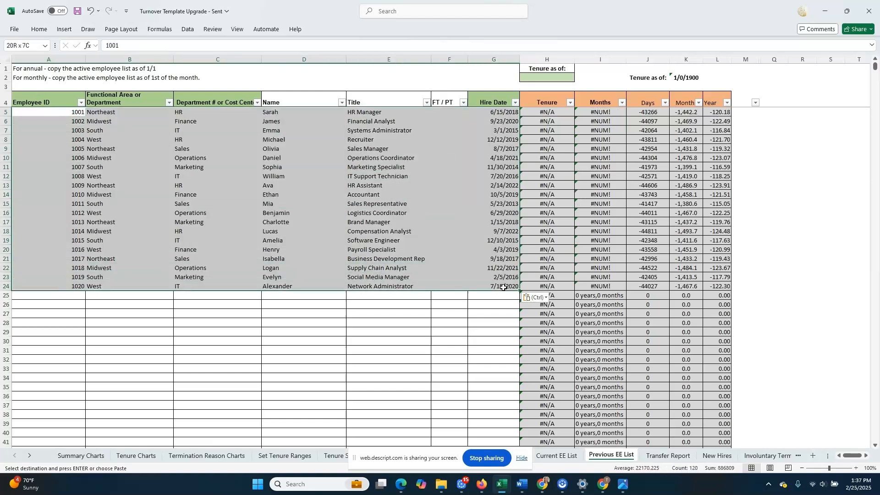
click(39, 29)
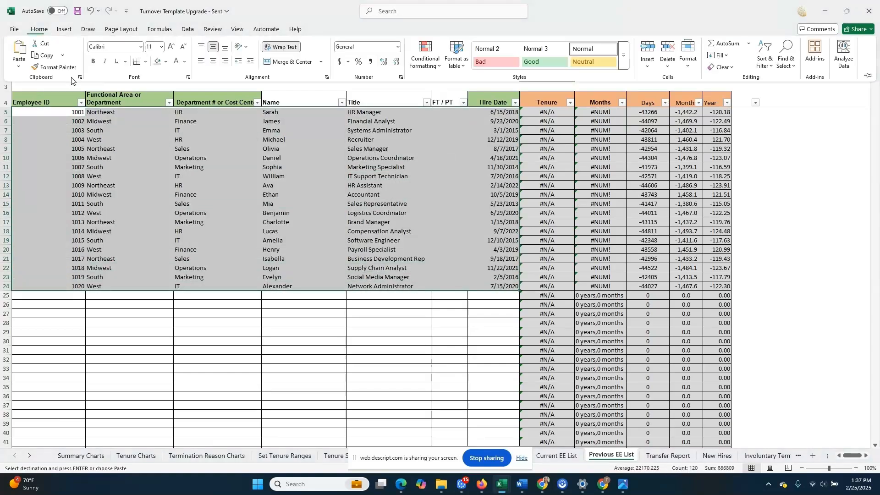
click(215, 62)
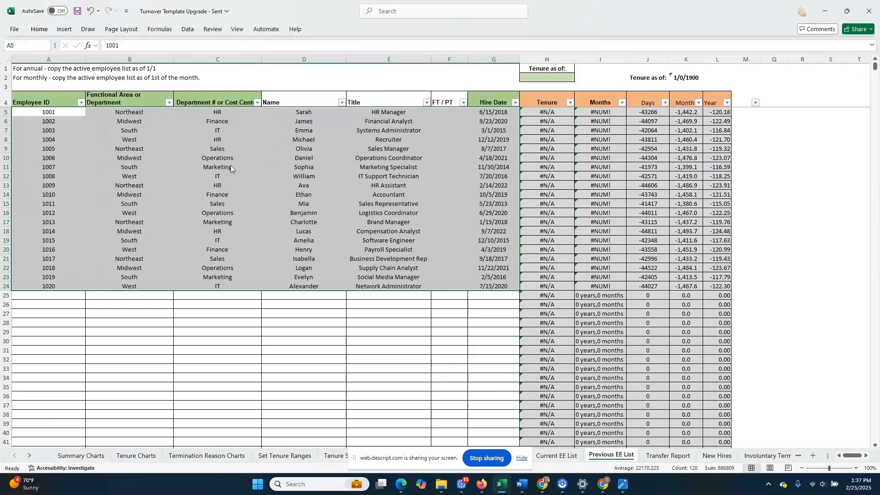
Examine the DATEDIF formula in I5 and the cells it references, leaving it unedited
click(563, 111)
key(Right)
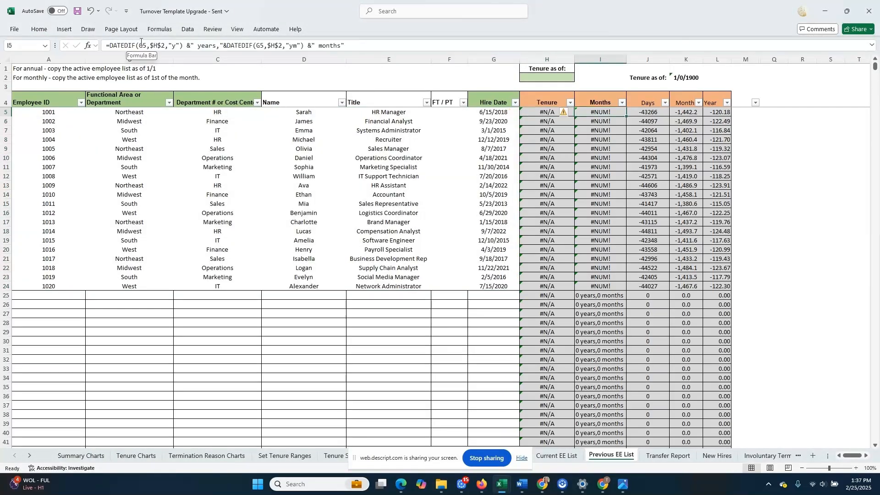
double_click(612, 113)
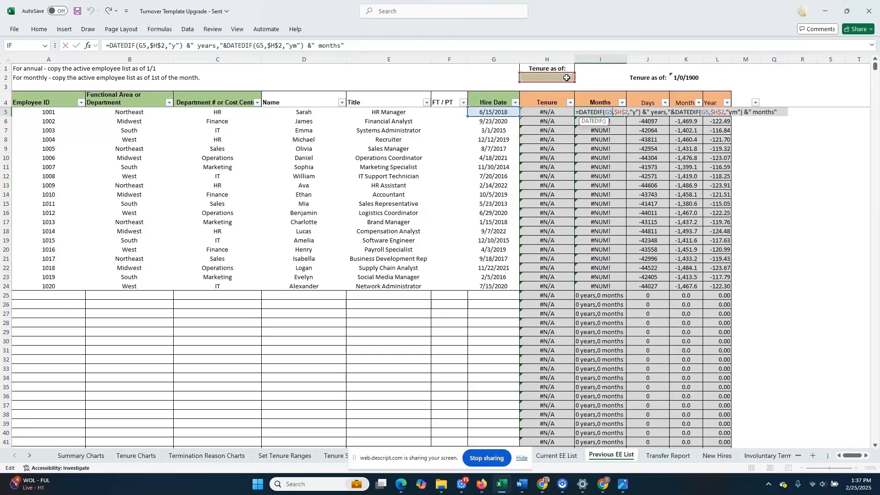
click(399, 79)
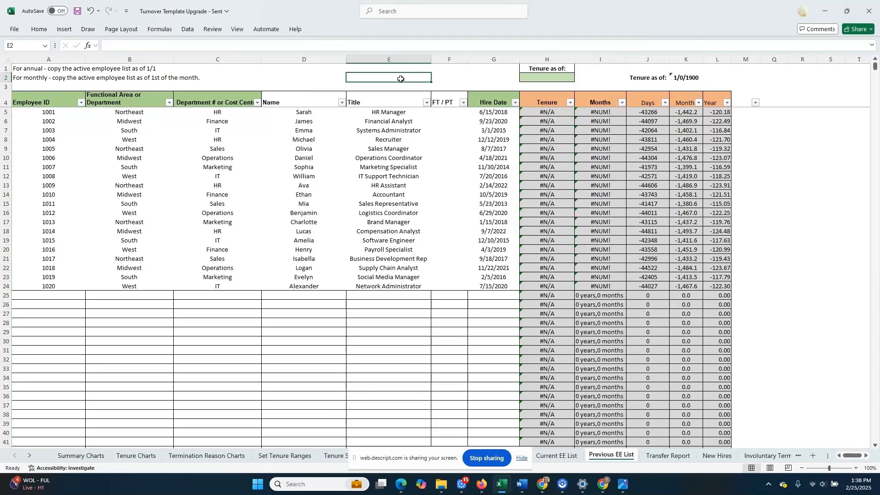
Enter 1/1/2025 as the "Tenure as of" date in H2 and check the first employee's hire date in G5
click(547, 77)
text(1/)
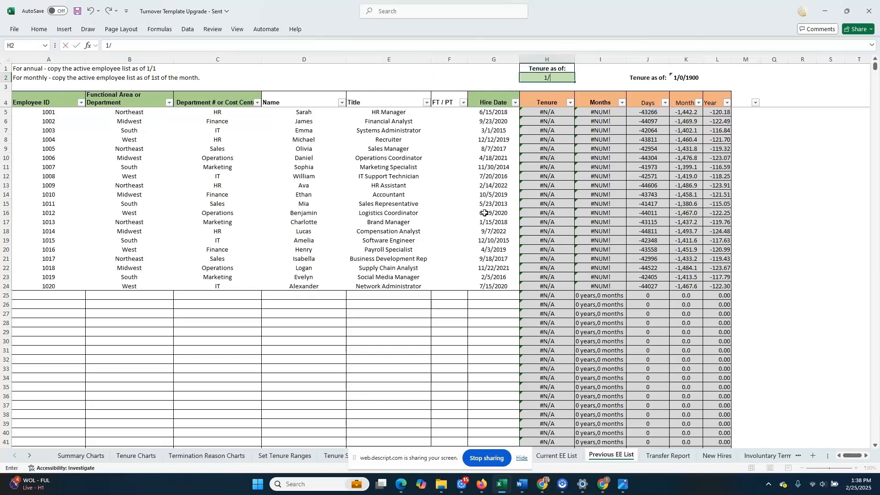
text(1/2025)
key(ctrl+Return)
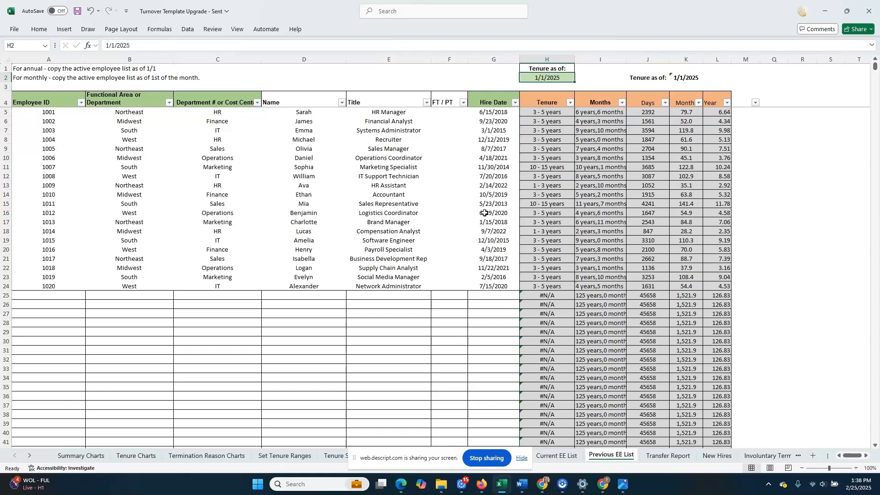
key(Down)
key(Down)
key(Left)
key(Down)
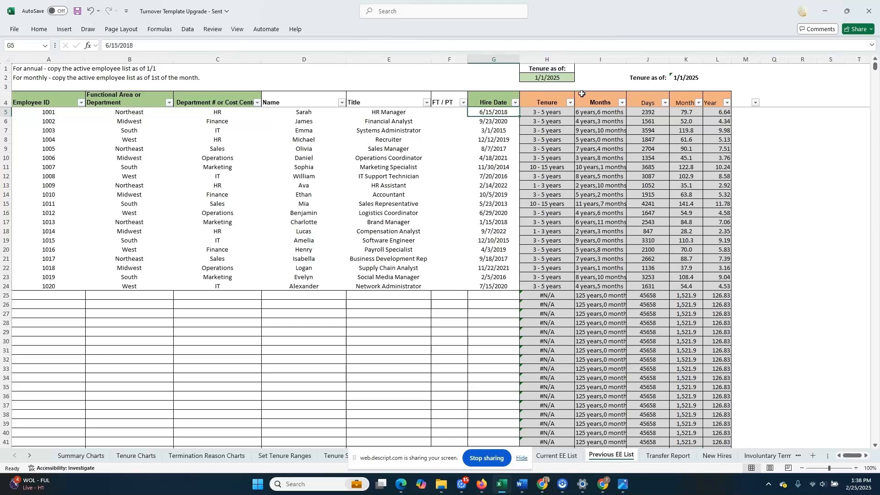
Check the Tenure formula in H5 and widen the Months column so its full years-and-months text fits
click(597, 99)
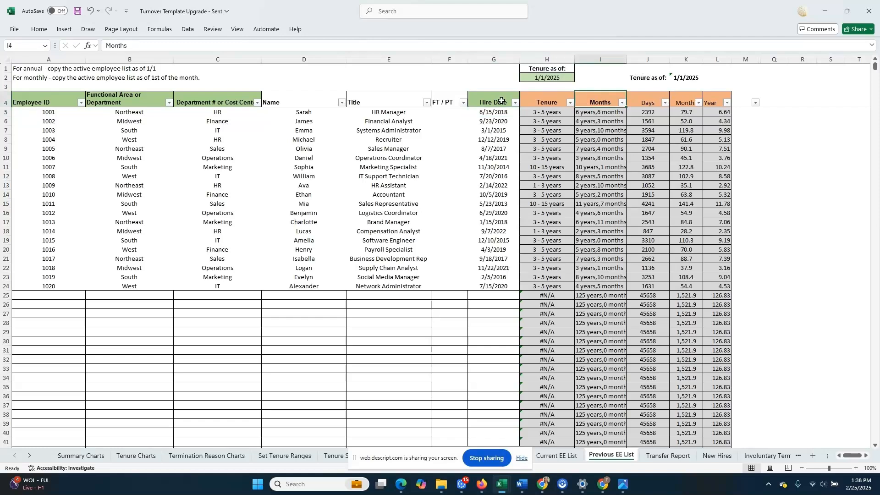
click(546, 114)
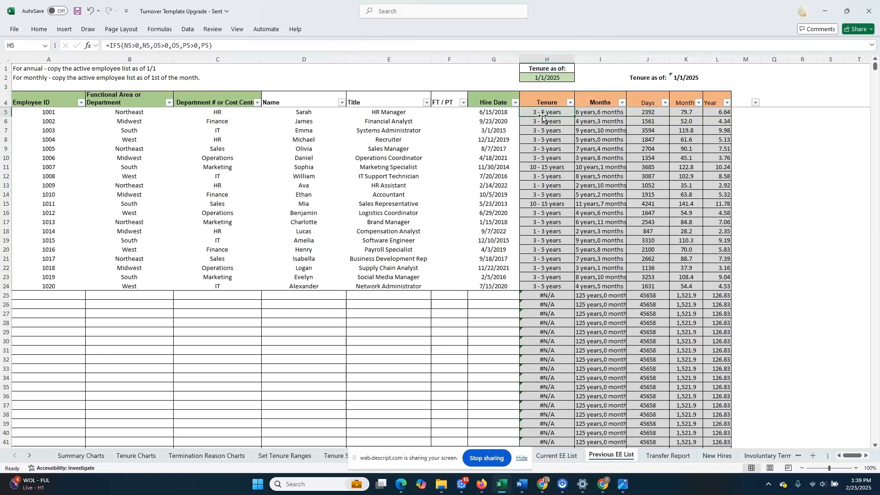
click(193, 115)
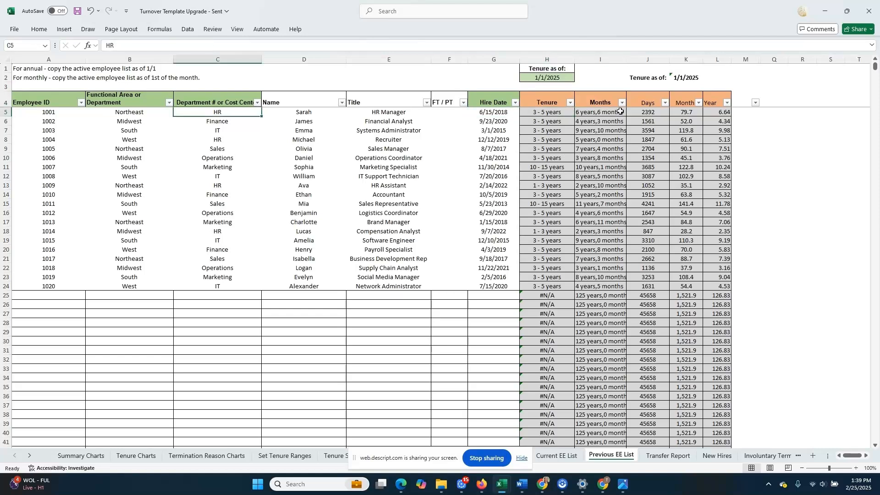
drag(627, 54, 643, 55)
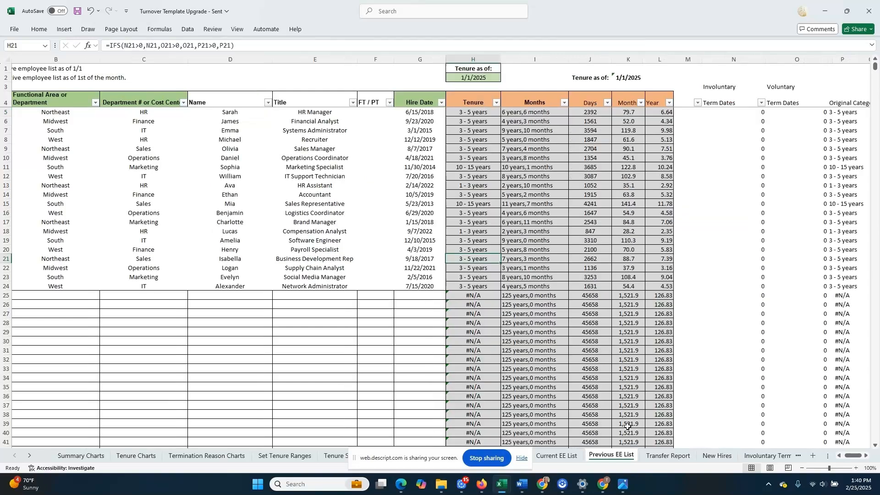
Examine the "3 - 5 years" row and its From Year and To Year limits on the Set Tenure Ranges sheet
click(284, 456)
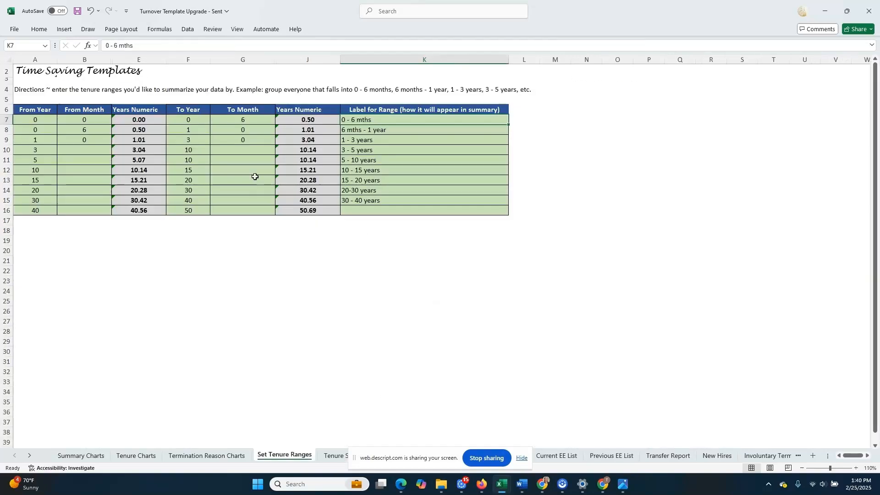
click(215, 152)
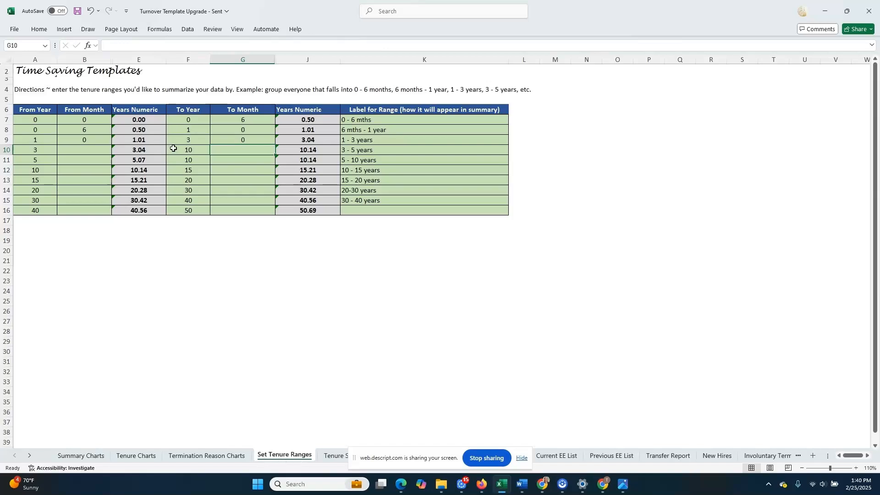
click(137, 140)
key(Down)
key(Right)
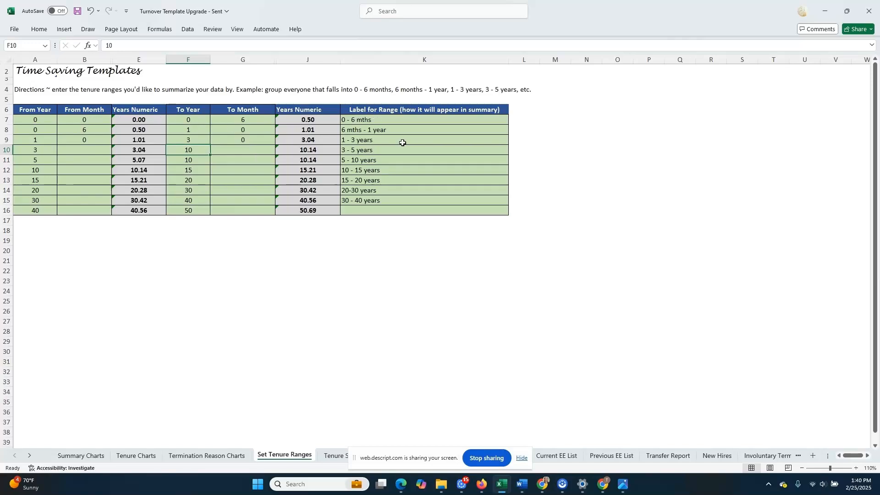
Set the To Year limit of the "3 - 5 years" tenure range to 5 in F10
click(40, 150)
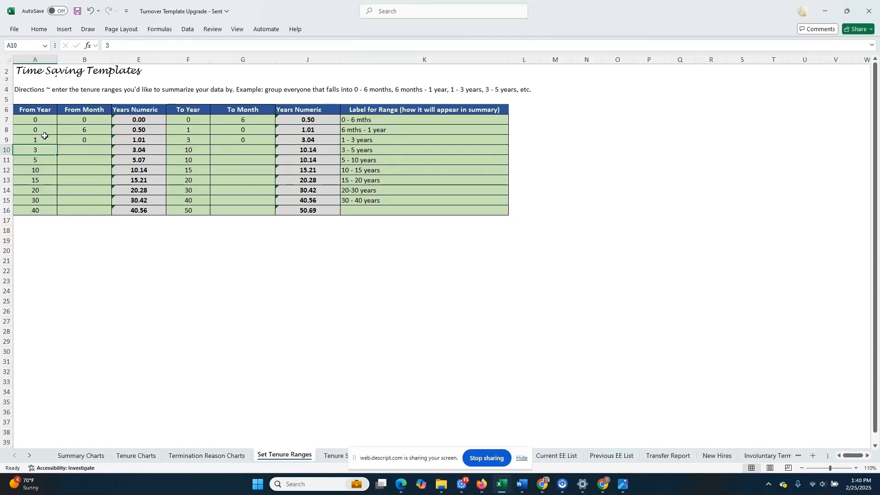
click(203, 150)
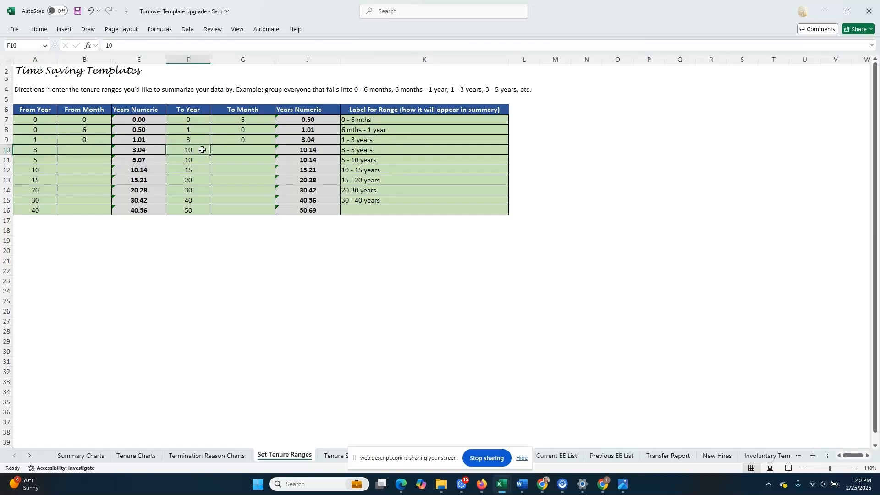
click(386, 153)
click(187, 151)
click(390, 153)
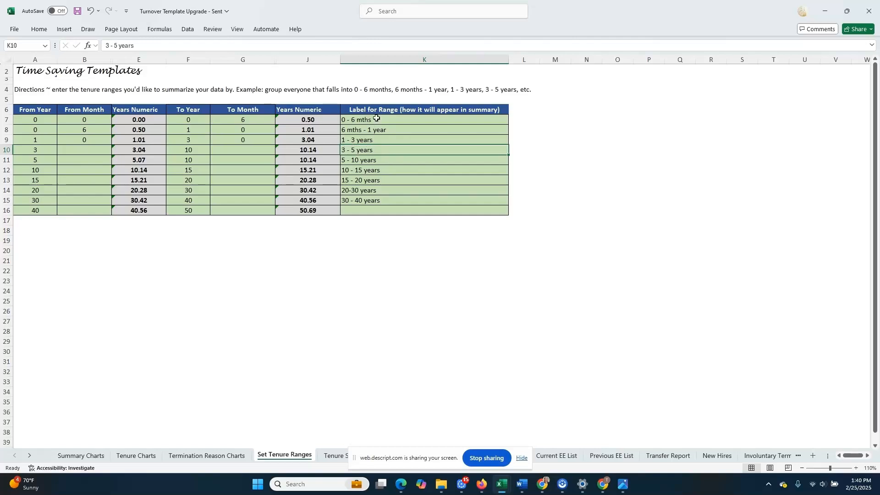
click(201, 150)
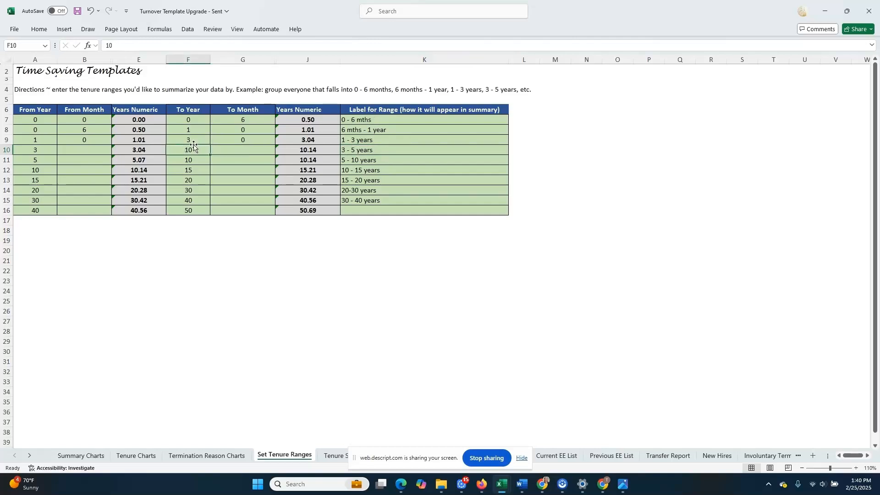
text(5)
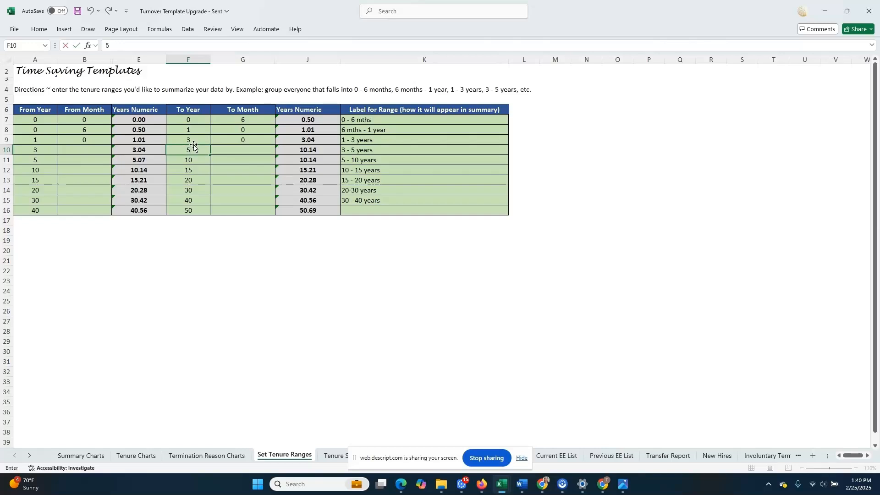
key(Return)
Check the year and month limits of the "5 - 10 years" row in the tenure ranges table
key(Down)
key(Up)
key(Up)
key(Down)
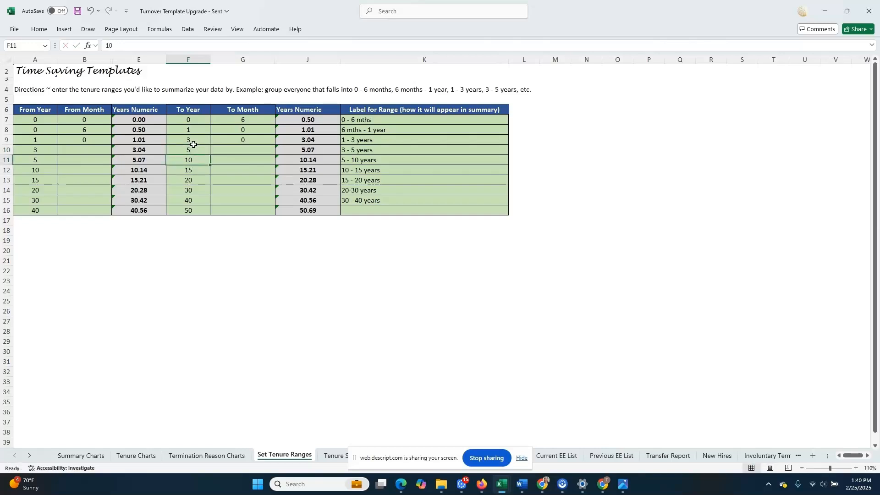
key(Left)
key(Left)
key(Left)
key(Right)
key(Right)
key(Right)
key(Right)
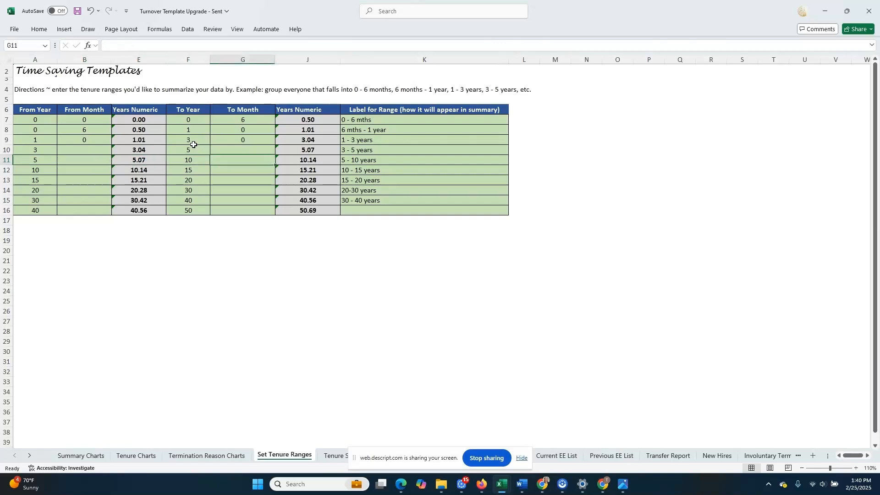
Check the Tenure and Months formulas in row 5 of Previous EE List and highlight the employee data in B5:G24
click(601, 455)
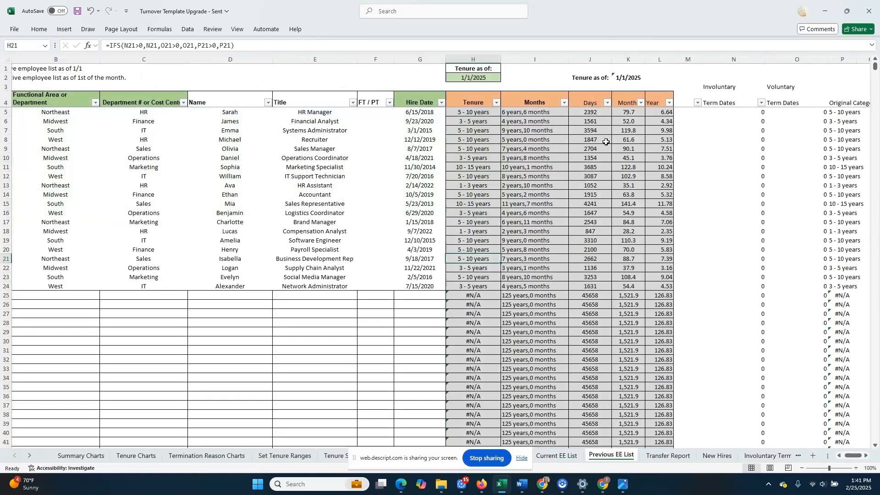
click(484, 113)
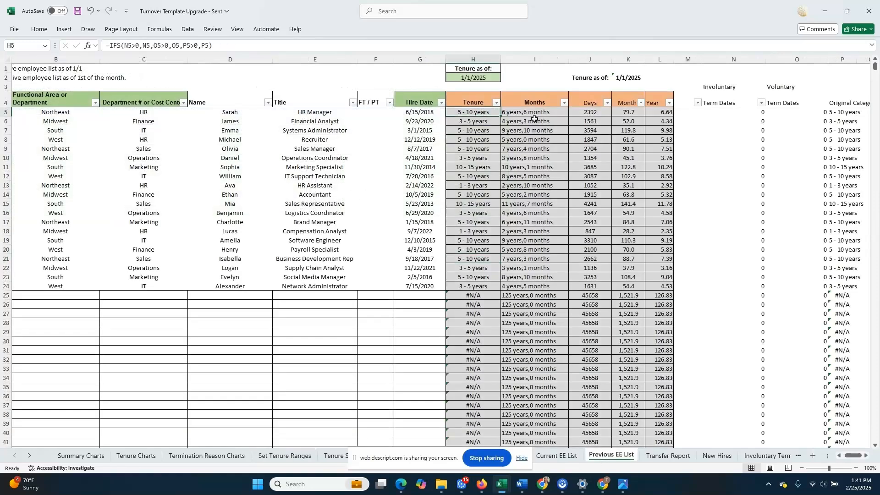
key(Right)
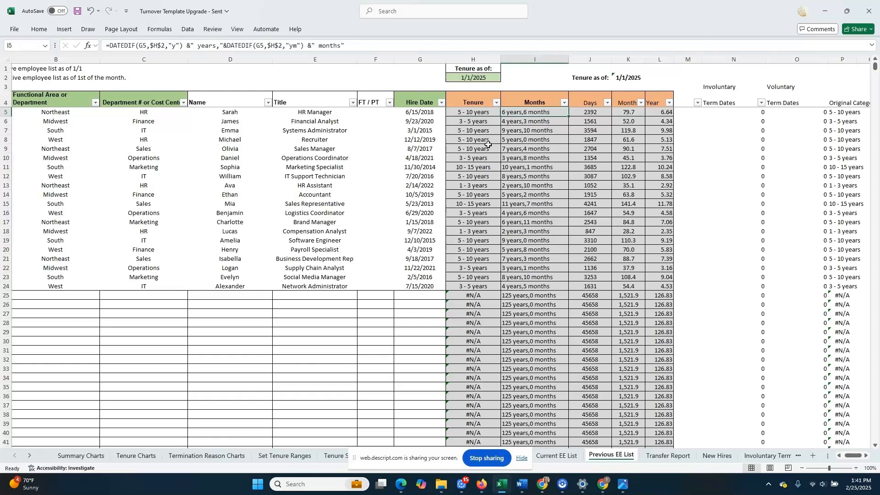
click(246, 230)
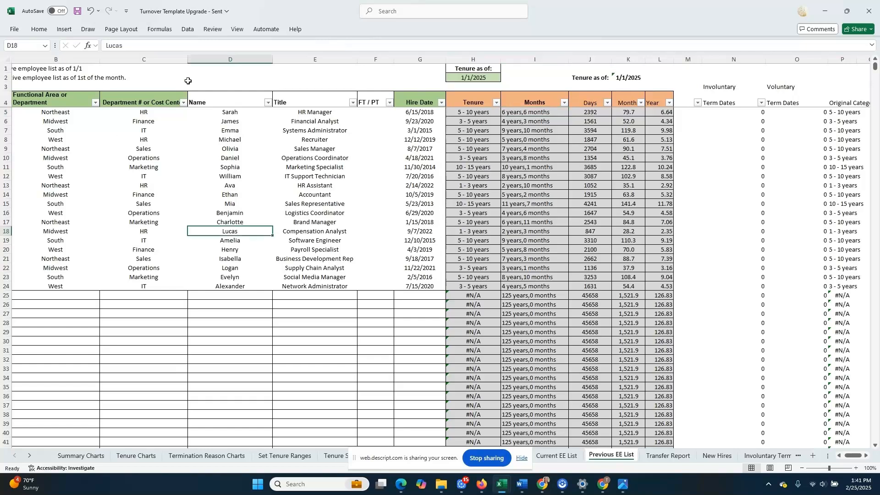
mouse_move(76, 285)
mouse_down()
mouse_move(183, 282)
mouse_move(425, 109)
mouse_up()
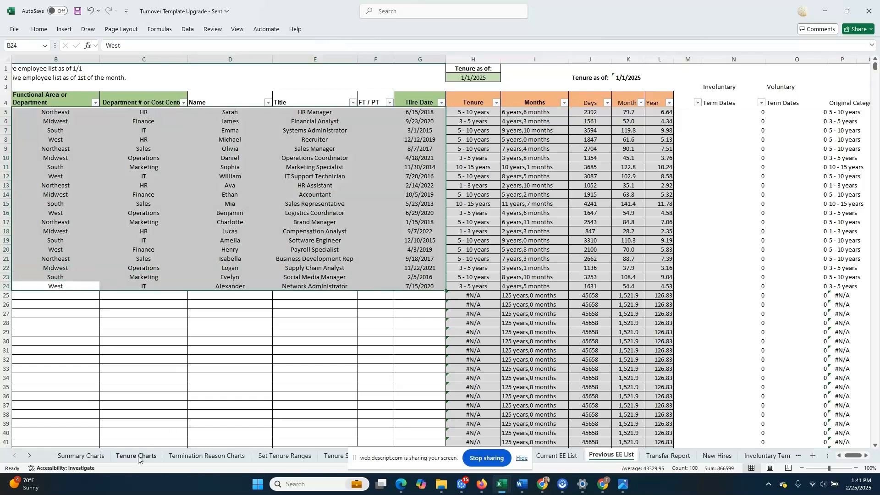
Review the "0 - 6 mths" limits and the range labels on the Set Tenure Ranges sheet
click(139, 456)
click(264, 458)
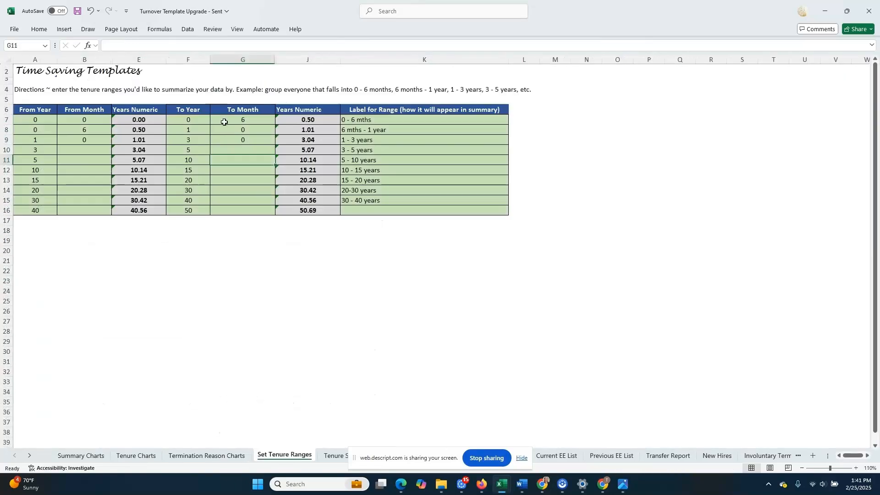
click(28, 118)
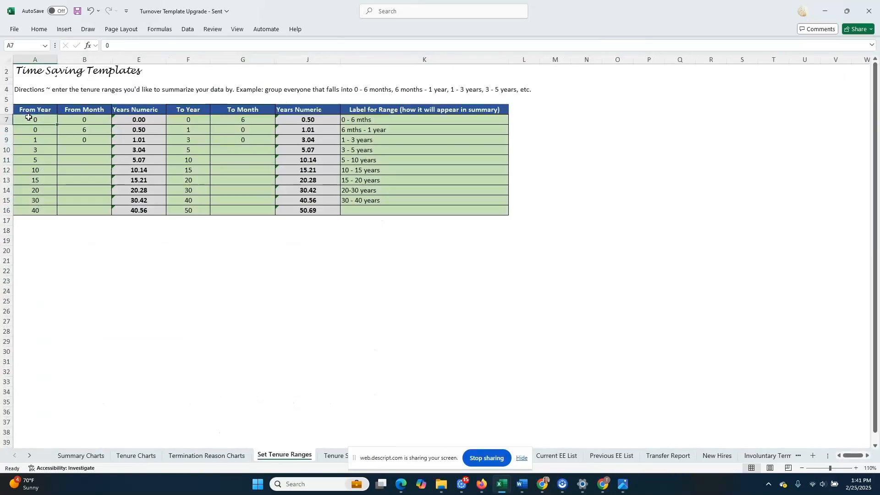
click(85, 119)
click(232, 119)
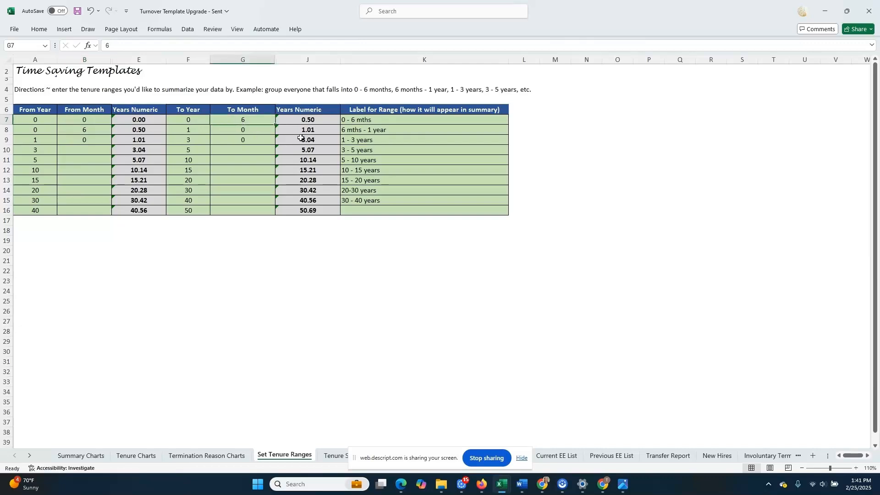
click(381, 191)
click(383, 198)
click(426, 139)
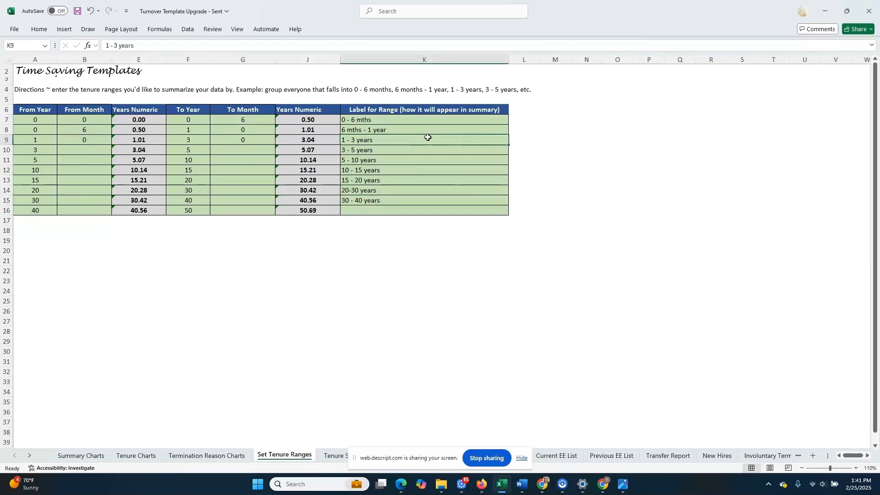
View the Summary Charts sheet and return to the Previous EE List sheet
click(591, 457)
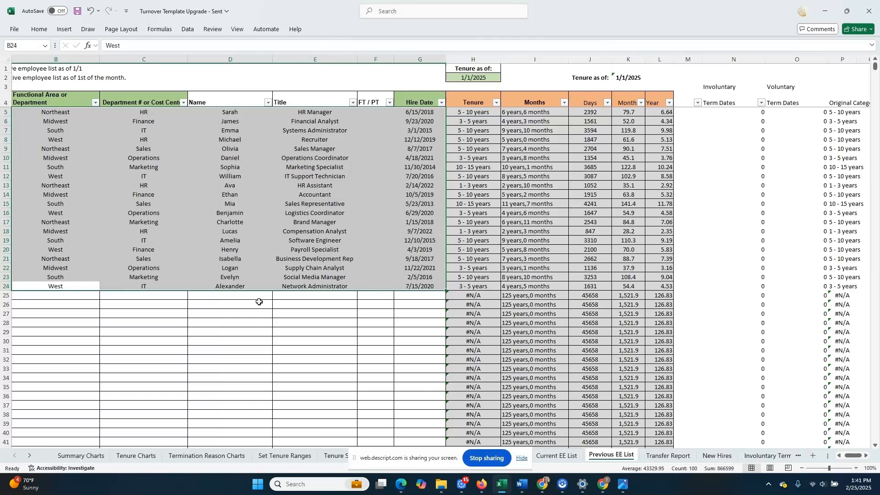
click(244, 277)
click(77, 456)
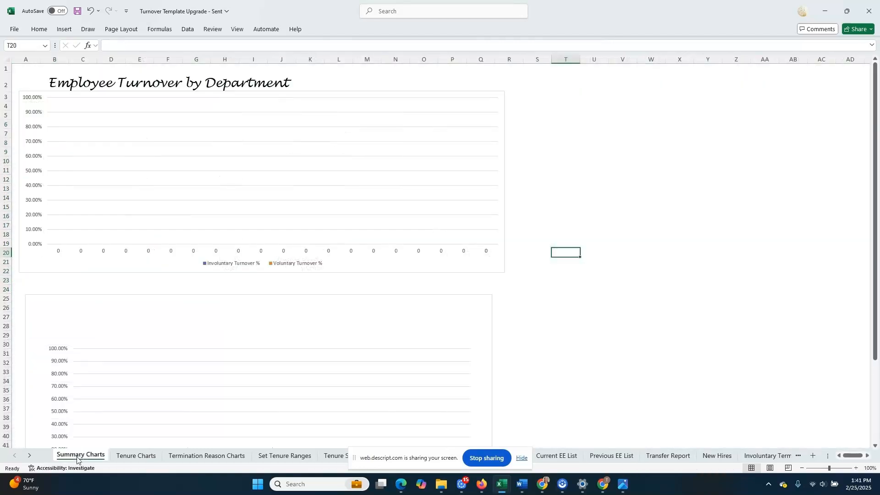
click(611, 455)
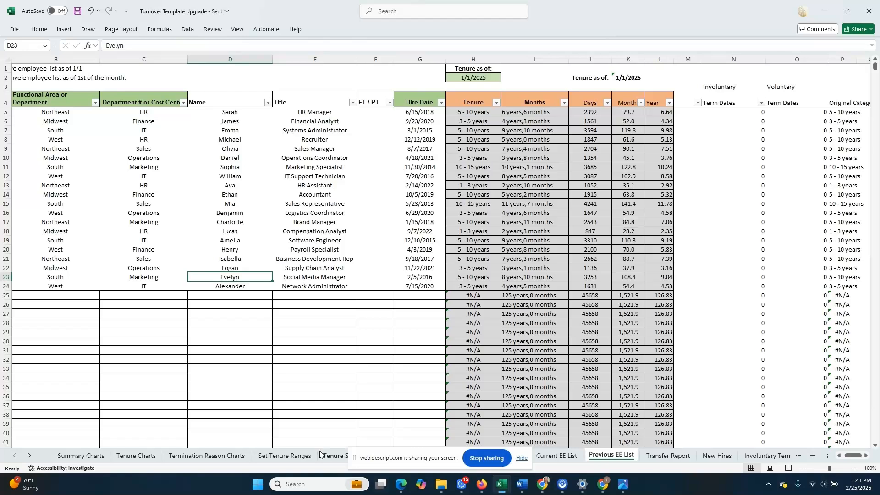
Enlarge the Tenure Summary sheet to 120% and examine the beginning headcounts for the 1 - 3, 3 - 5 and 5 - 10 years categories
click(334, 455)
click(69, 206)
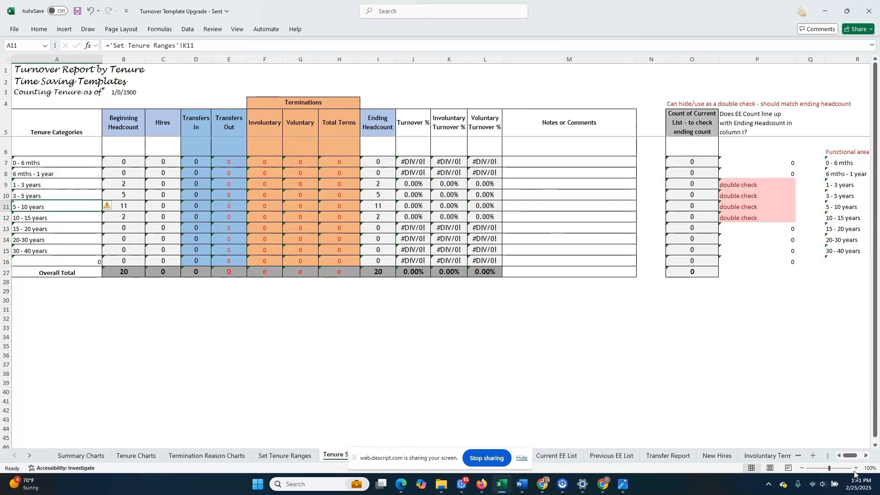
click(857, 468)
click(857, 468)
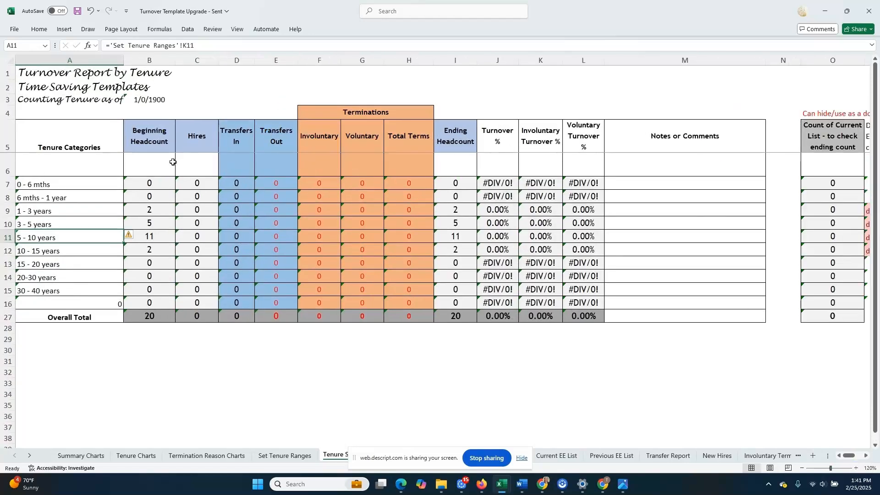
drag(137, 210, 130, 229)
click(91, 220)
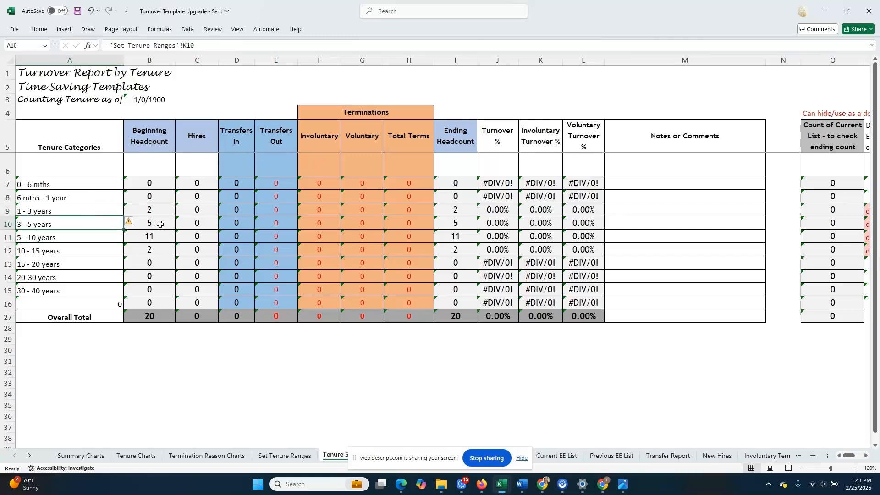
click(102, 242)
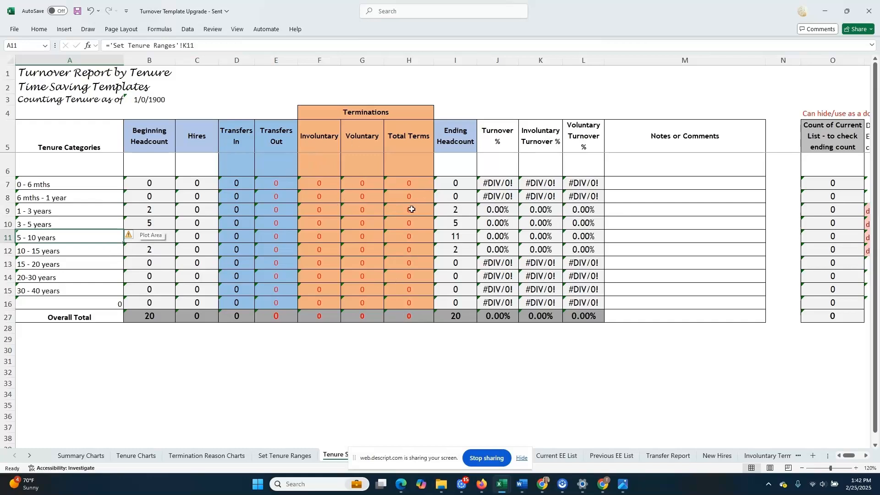
Inspect the DATEDIF Tenure formula in N5 on the Involuntary Terms sheet, leaving it unedited
click(319, 170)
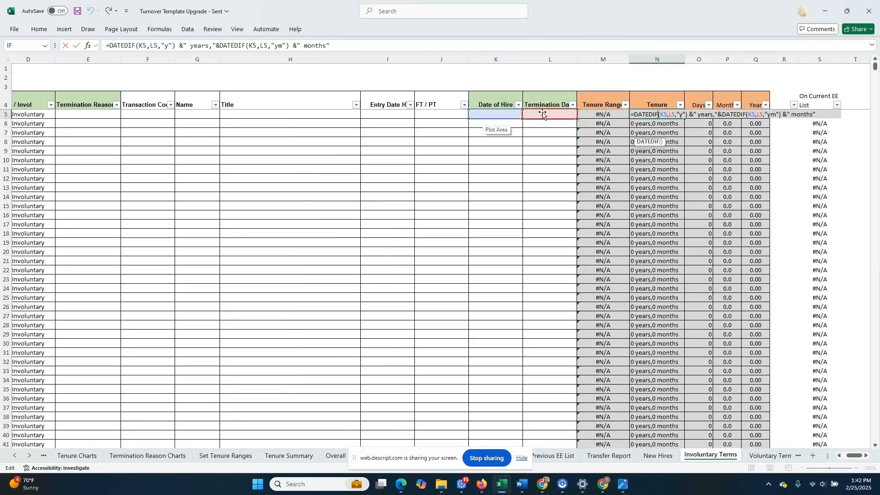
key(Escape)
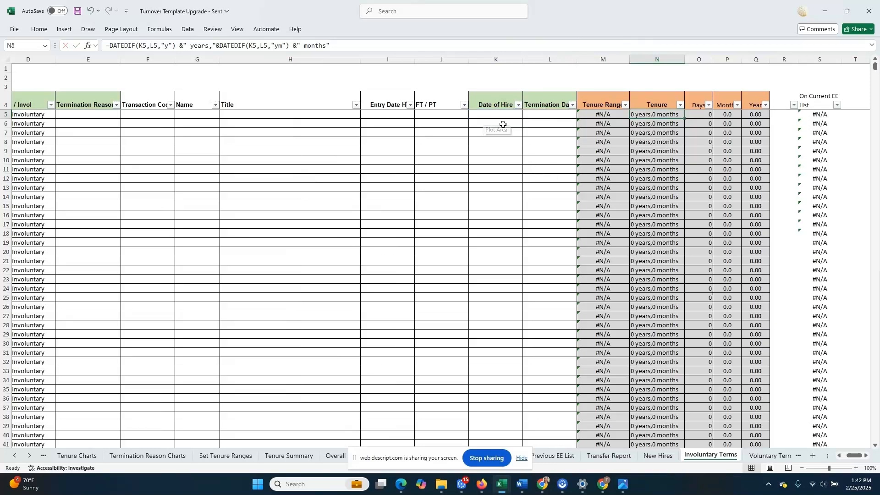
key(ctrl+y)
Paste five sample termination records with termination dates into rows 5 to 9 of Involuntary Terms and narrow the Title column
click(544, 115)
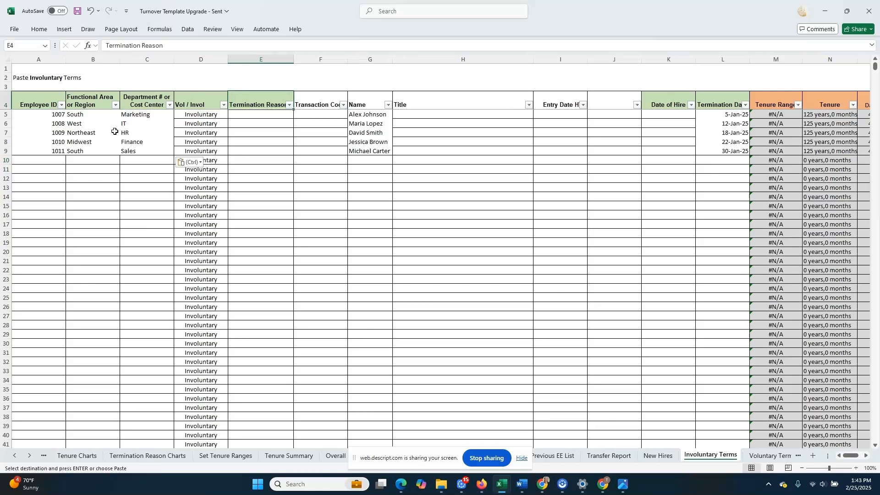
click(114, 132)
click(421, 130)
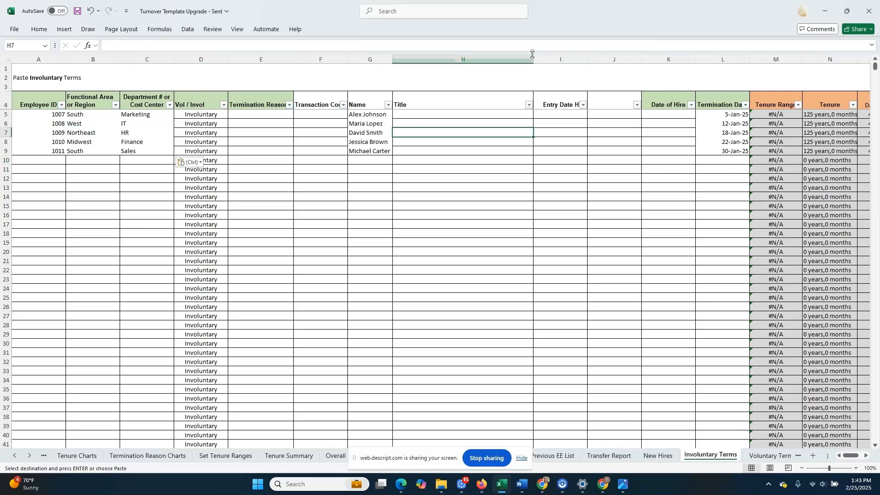
drag(536, 62, 455, 62)
Copy five sample hire dates into the Date of Hire column, K5:K9, for the terminated employees
click(592, 115)
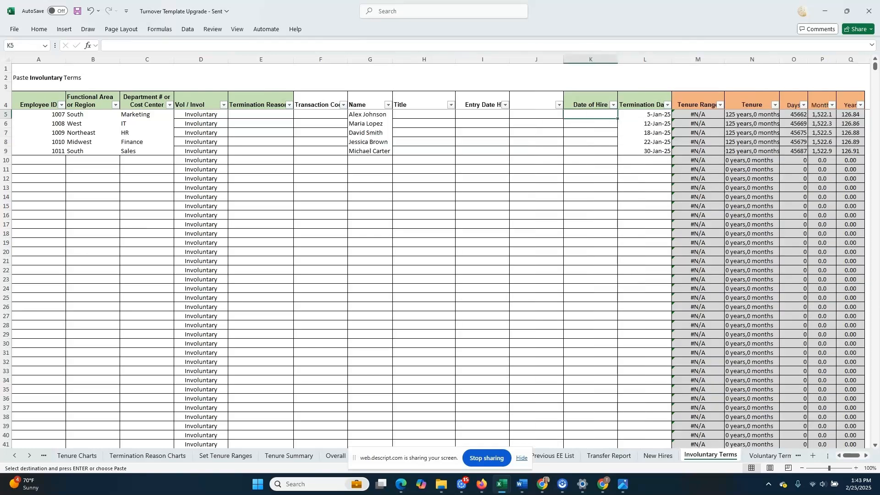
key(alt+Tab)
key(ctrl+c)
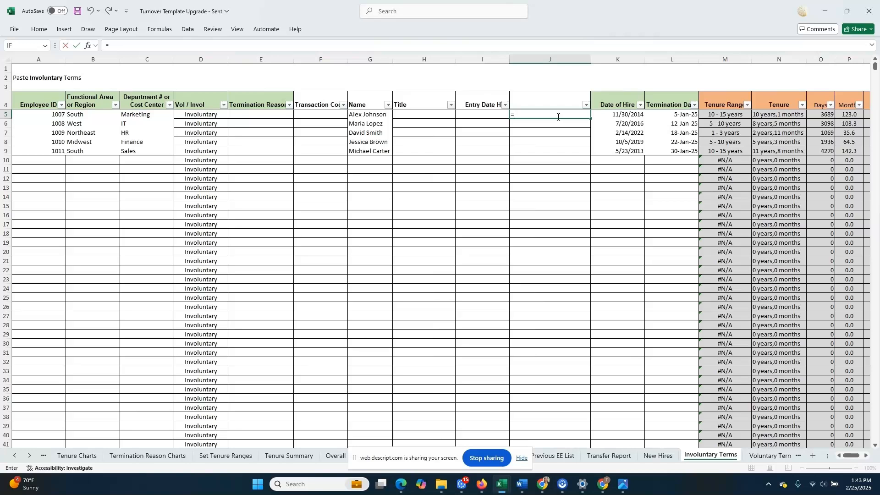
Enter =DATEDIF(K5,L5,"Y") in J5 to calculate the full years between hire date and termination date
text(dat)
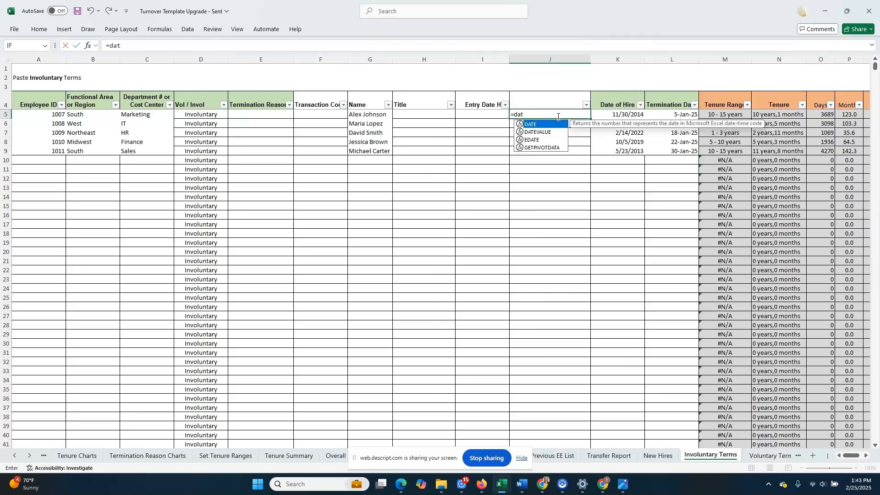
text(edif()
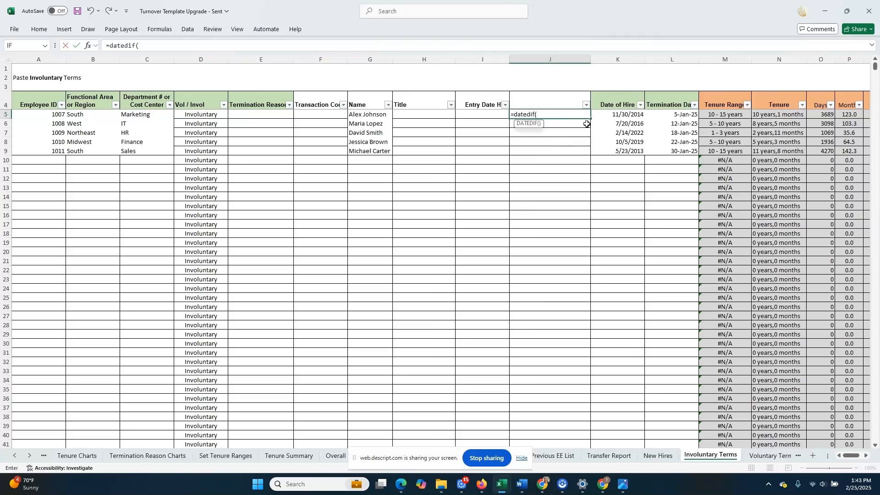
click(628, 115)
text(,)
click(673, 114)
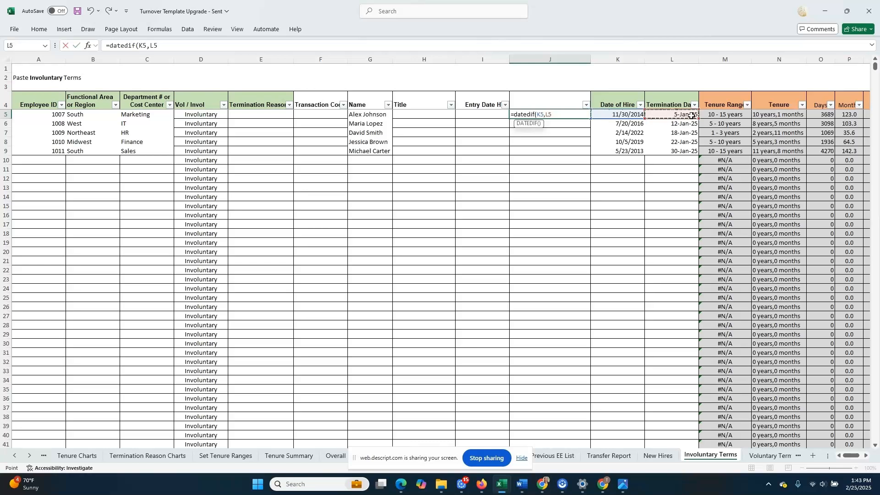
text())
key(BackSpace)
key(Return)
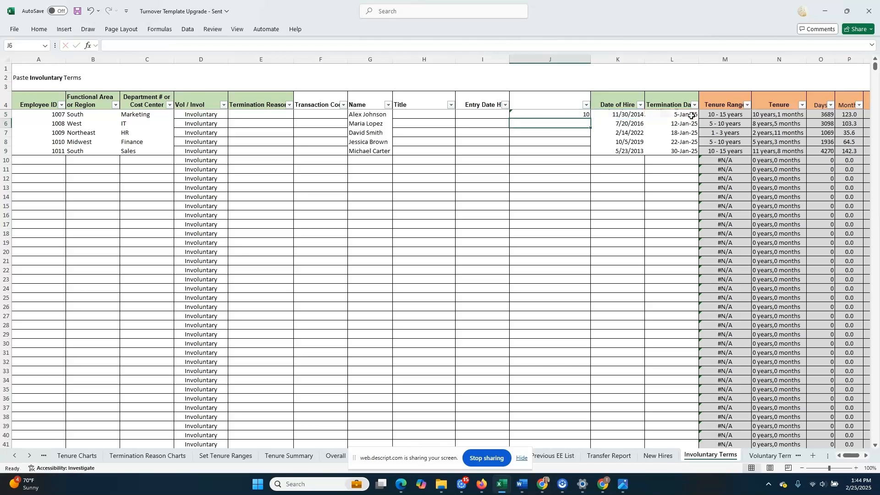
Fill the J5 DATEDIF formula down through J9 and centre the results
click(582, 113)
drag(591, 120, 591, 155)
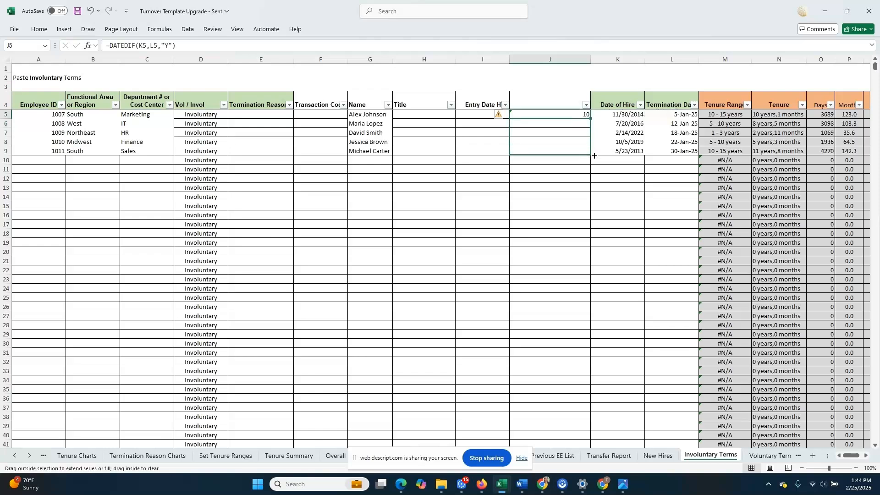
right_click(570, 116)
key(Escape)
click(525, 97)
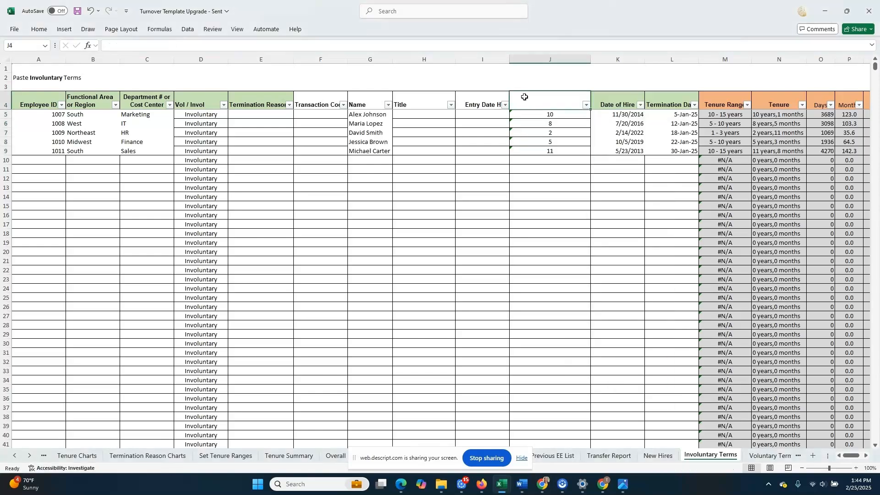
Head column J "Years of Service at Termination" in J4 and compare its values with the Tenure Range column
text(Years of Service at Termination)
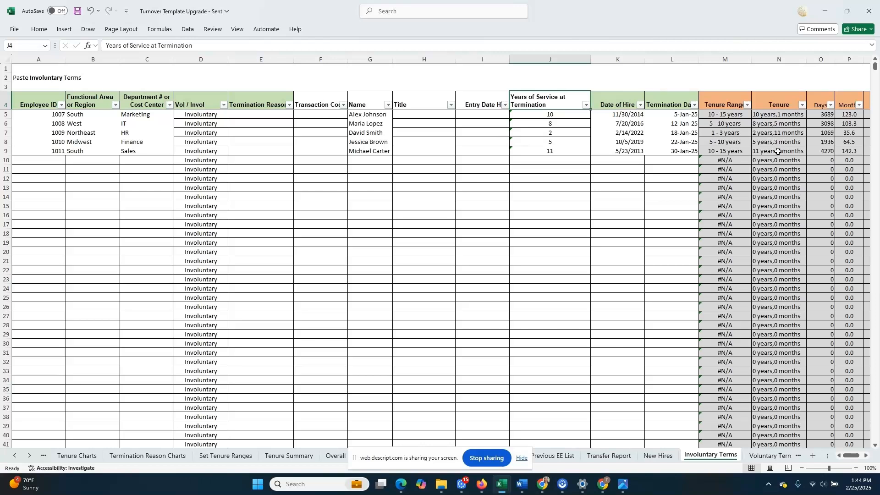
click(583, 112)
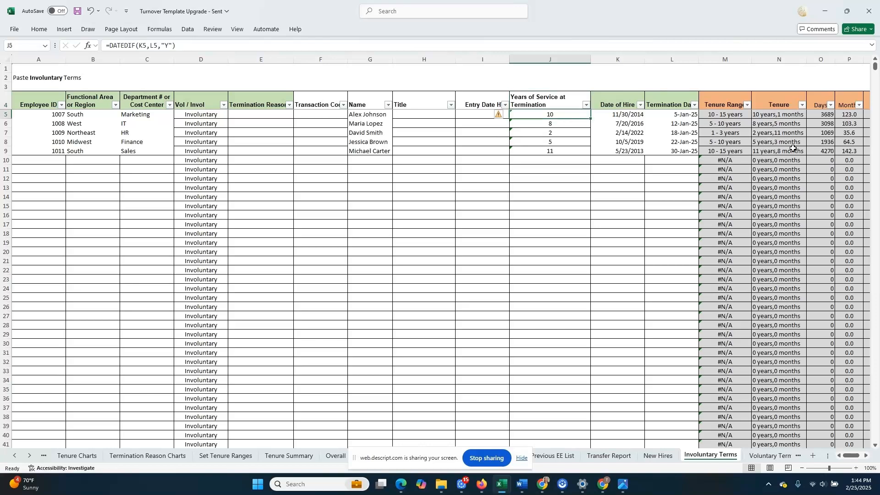
click(530, 97)
click(481, 97)
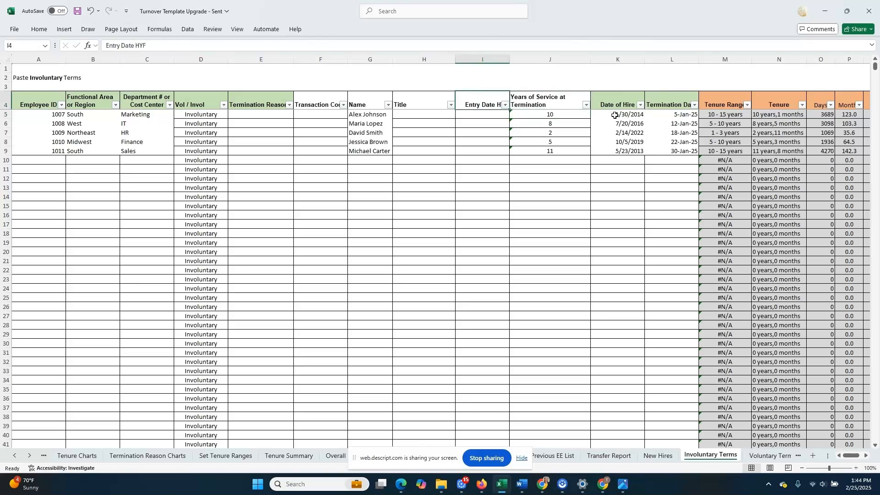
click(732, 97)
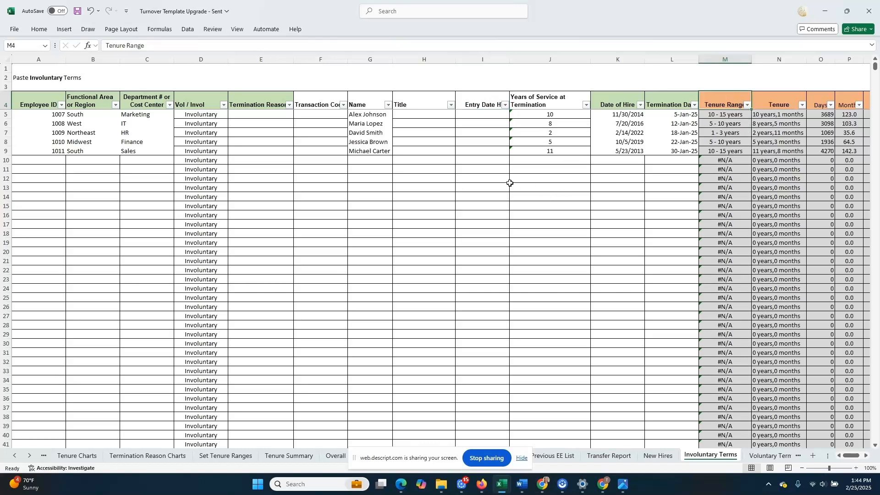
drag(531, 101, 554, 141)
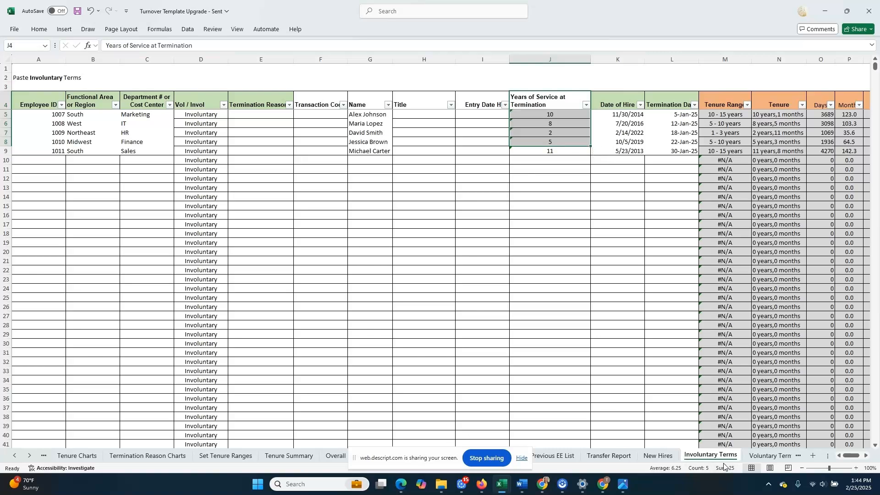
Examine the involuntary terminations, total terms and ending headcount by tenure category on the Tenure Summary sheet, including their formulas
click(290, 455)
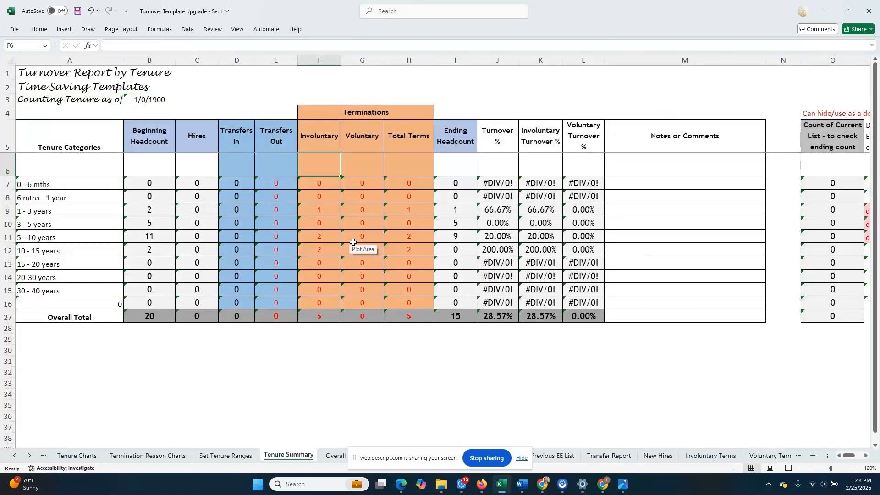
click(337, 222)
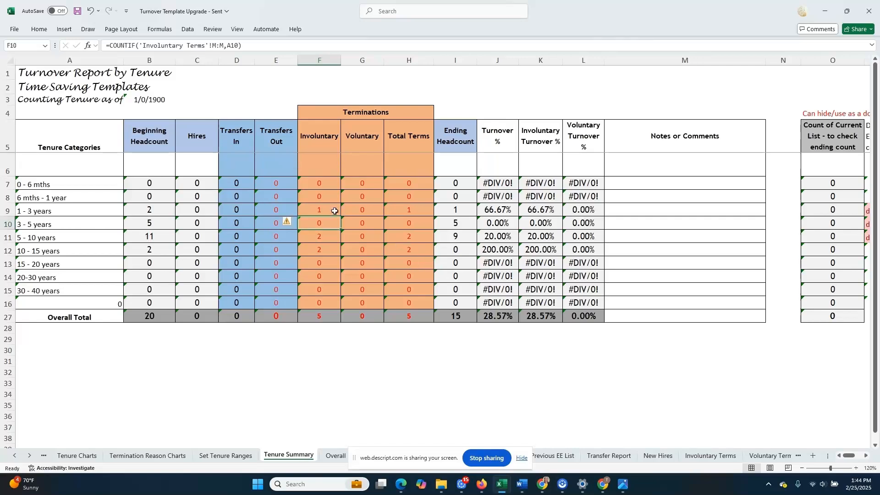
click(316, 155)
click(321, 212)
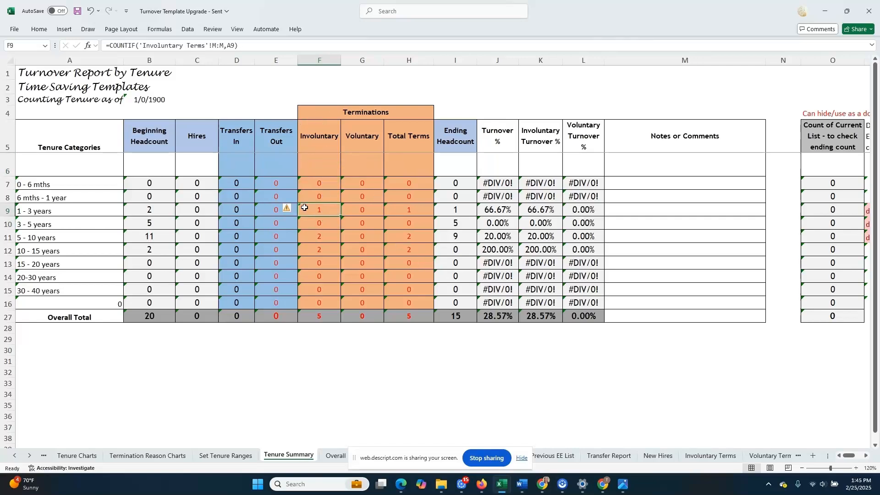
click(456, 209)
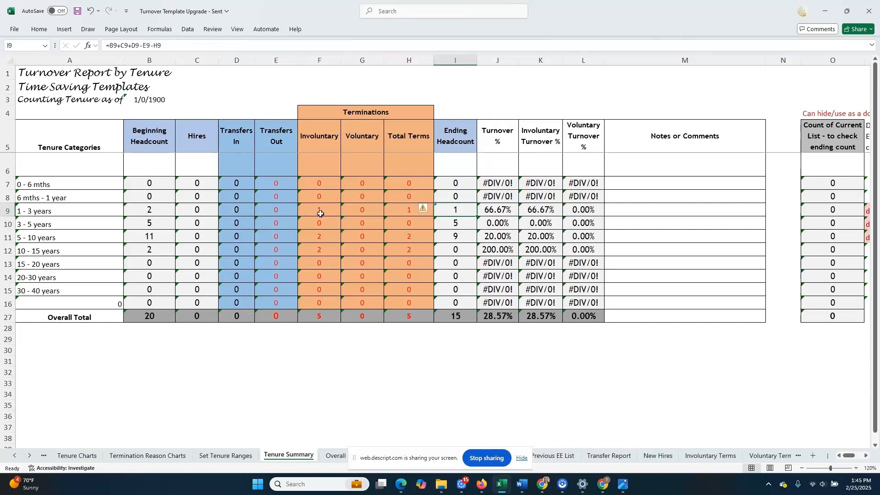
click(320, 214)
drag(92, 210, 376, 209)
click(416, 238)
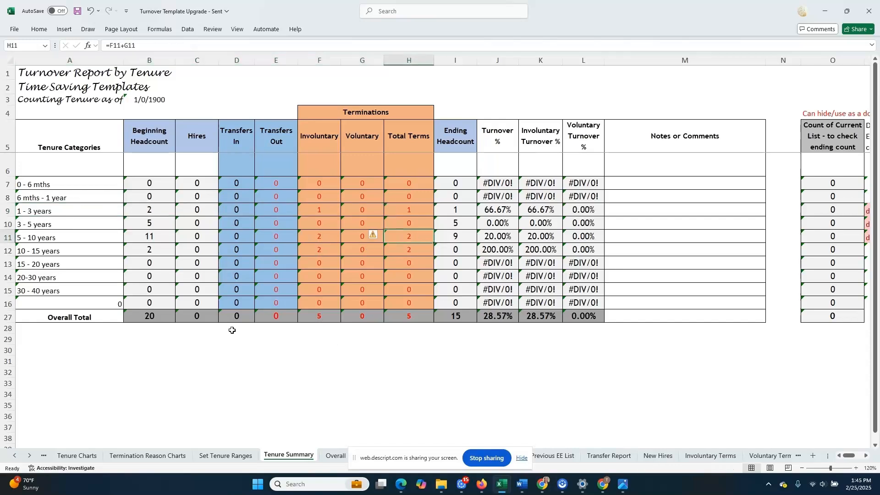
click(403, 251)
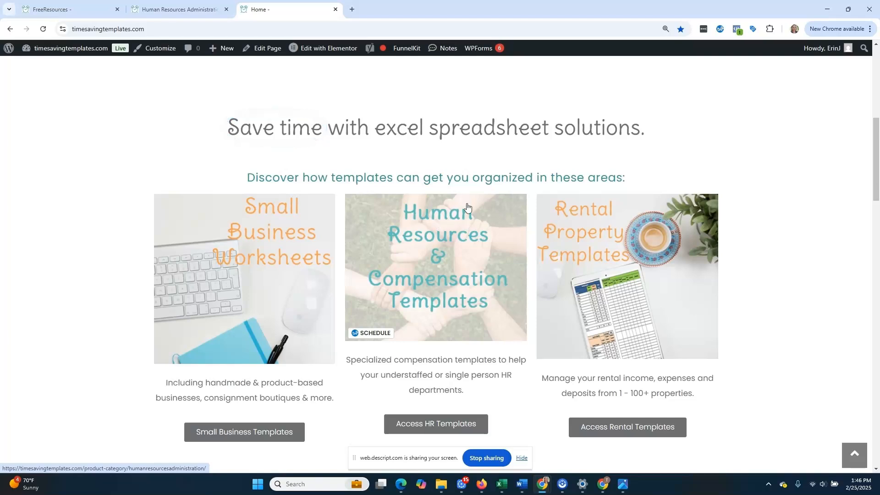
Switch to Chrome and look over the Time Saving Templates home page and its Human Resources Administration product listing
scroll(463, 235, up, 6)
scroll(464, 235, up, 2)
mouse_move(615, 102)
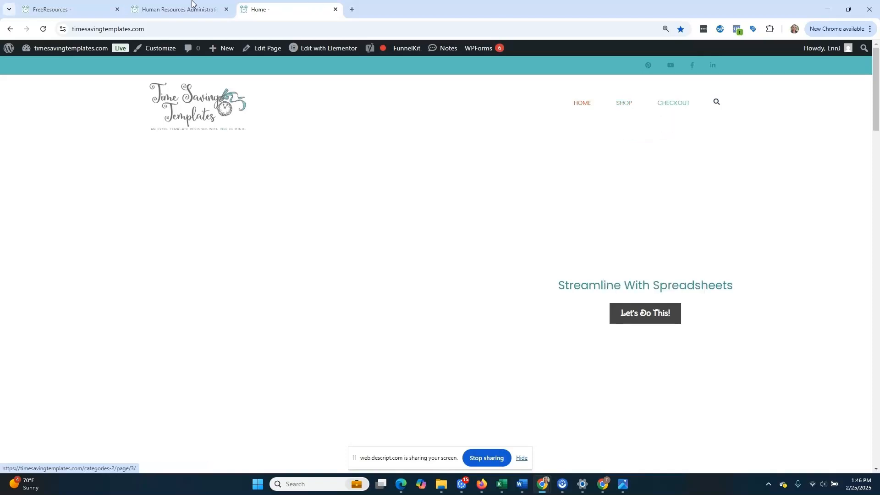
click(174, 9)
scroll(490, 222, down, 12)
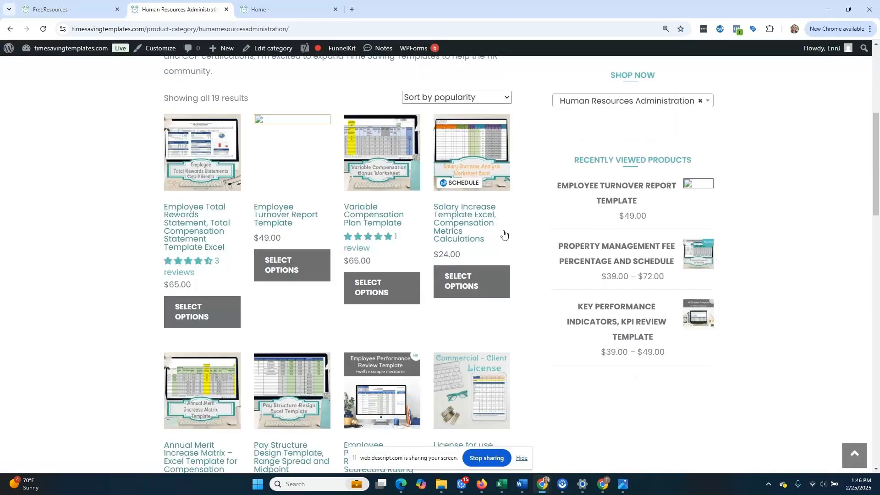
scroll(536, 249, up, 12)
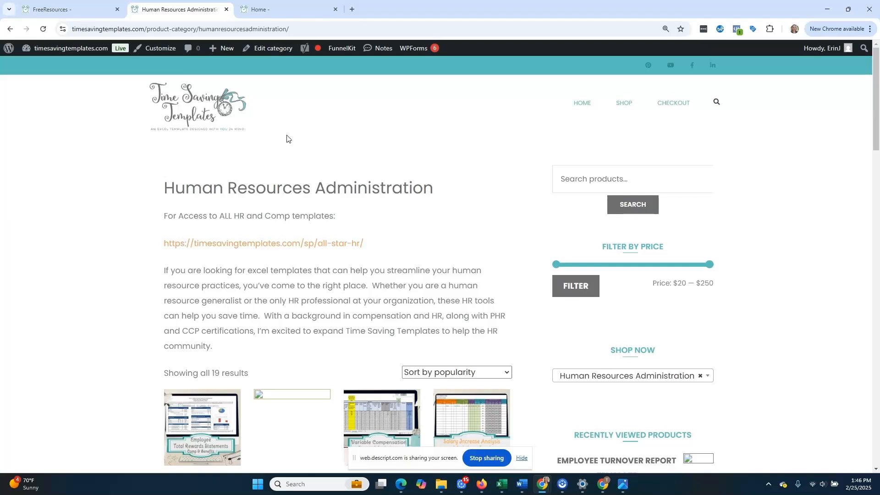
Browse the FreeResources page for the free Excel video guide, the free video series and the template categories
click(74, 7)
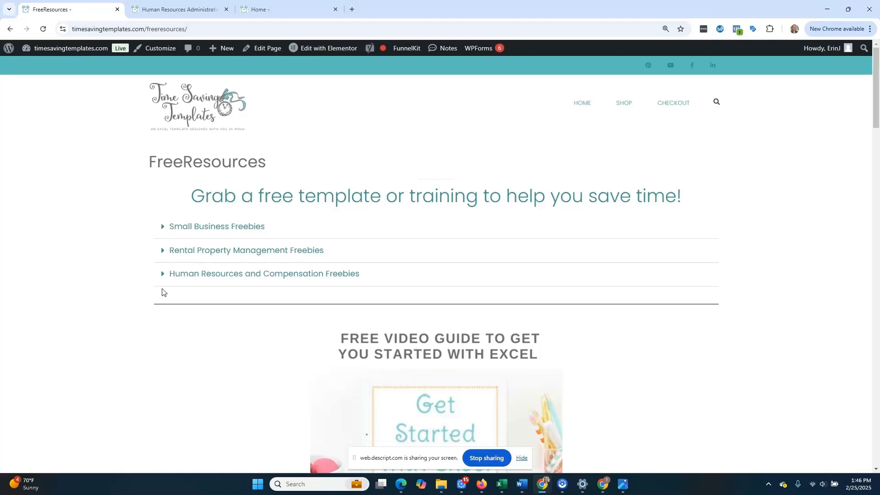
scroll(395, 280, down, 4)
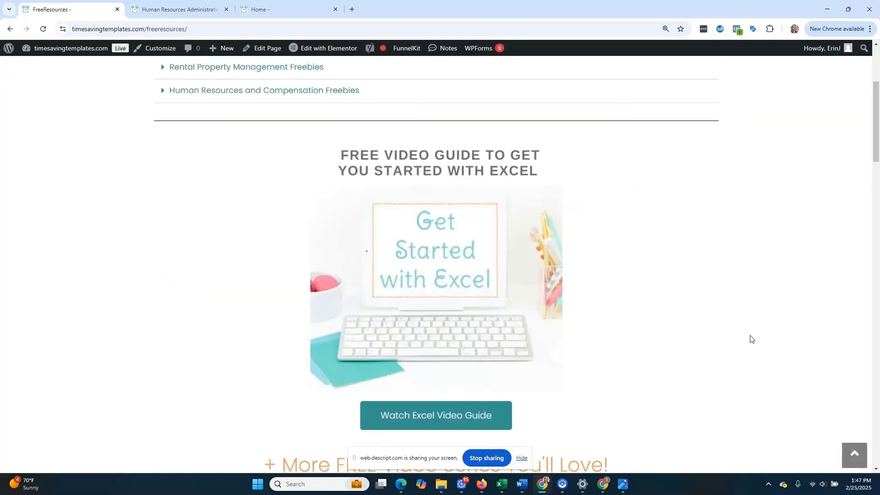
scroll(559, 356, down, 1)
scroll(560, 348, down, 7)
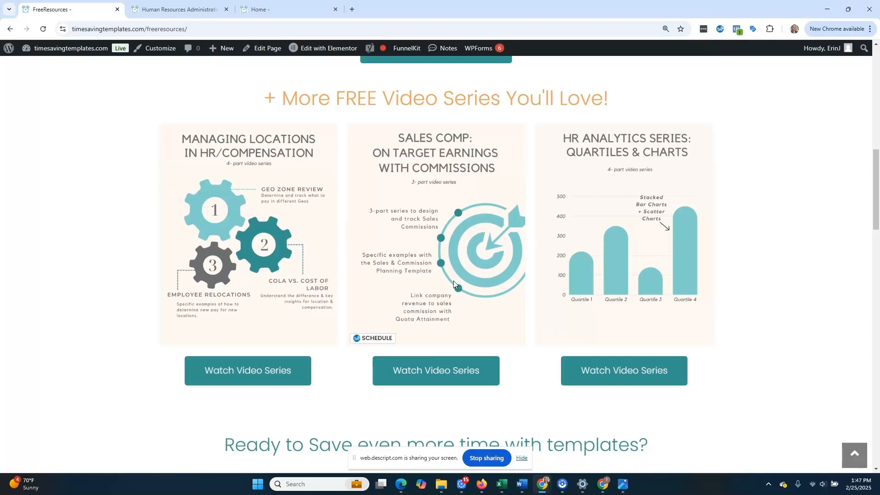
scroll(480, 351, down, 4)
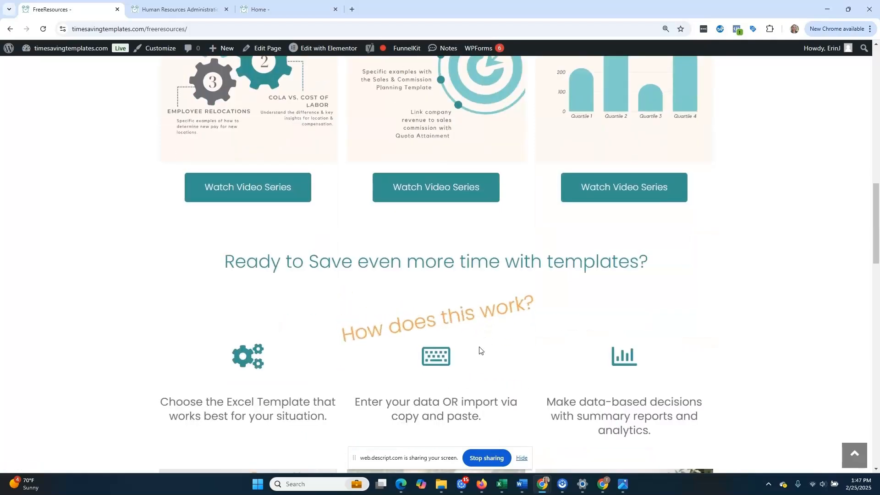
scroll(479, 350, down, 10)
scroll(487, 349, up, 18)
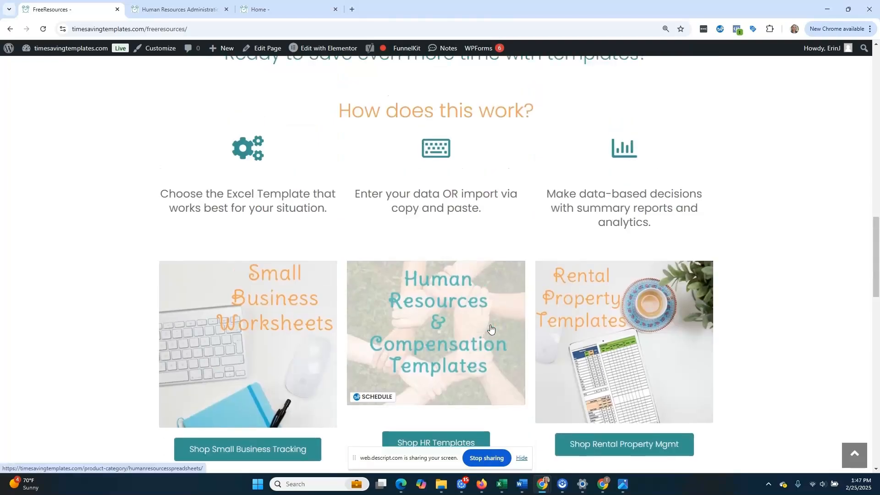